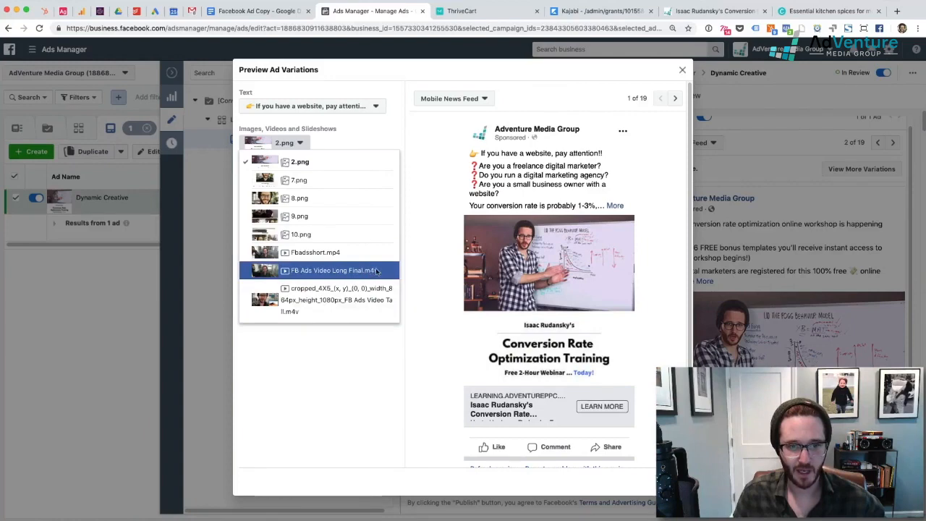
Preview the cropped 4X5 video variation of the ad in the Instagram Stories placement, then close the variations preview
left_click(371, 300)
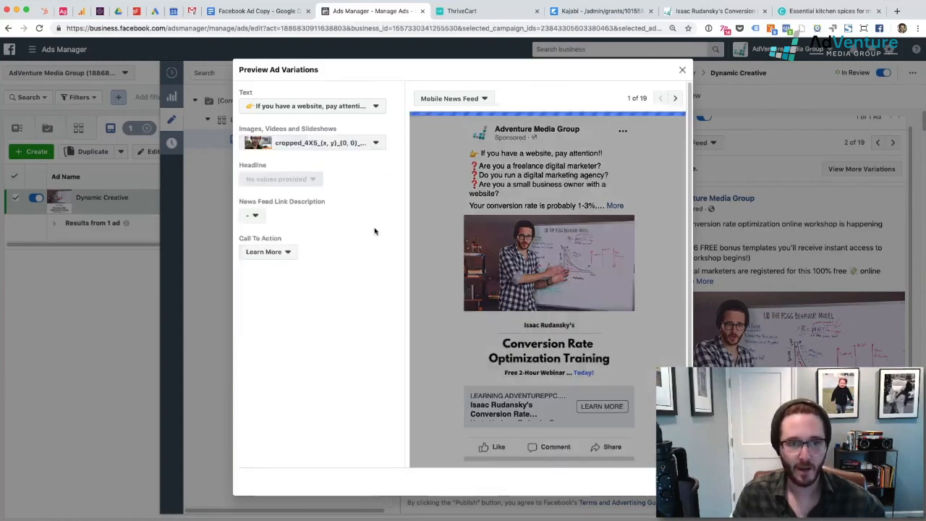
left_click(453, 98)
scroll(510, 163, "down", 3)
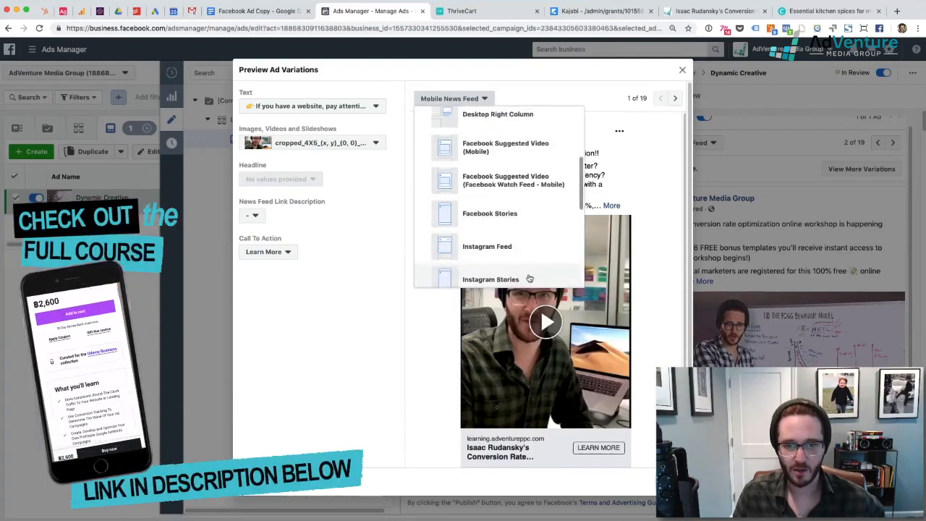
left_click(499, 279)
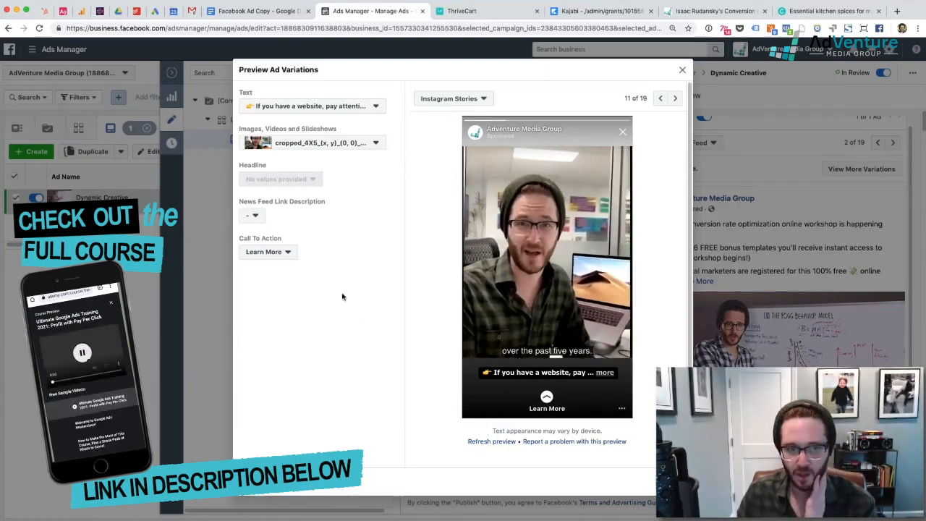
left_click(284, 252)
left_click(392, 230)
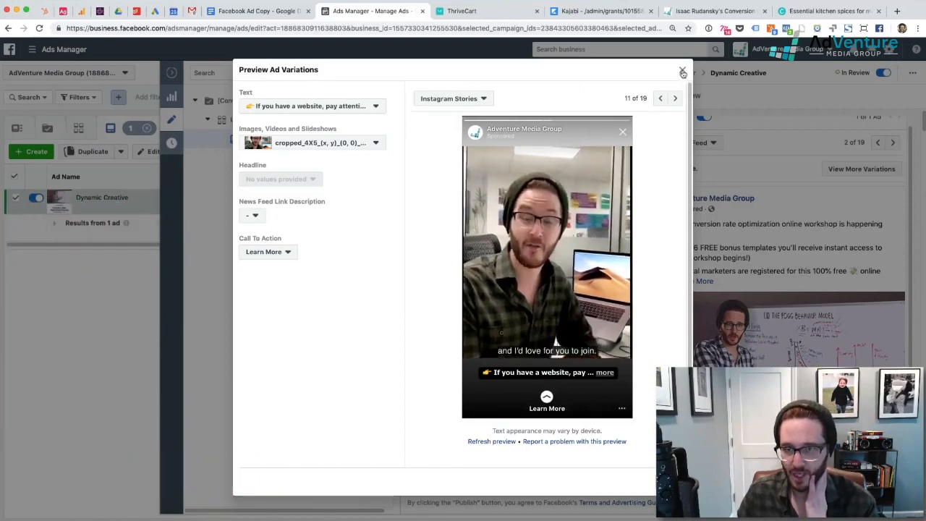
left_click(682, 70)
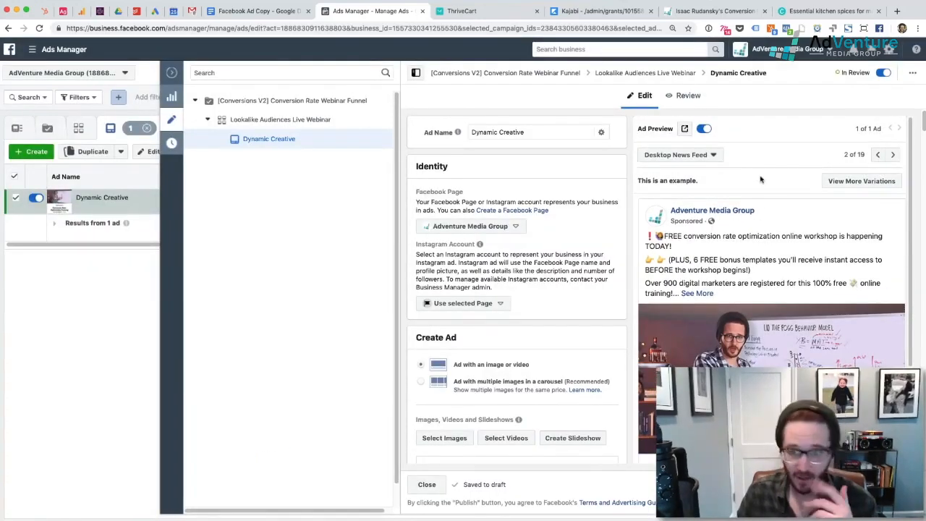
Try to send a device preview notification of the ad to Facebook and dismiss the resulting dialog
left_click(685, 131)
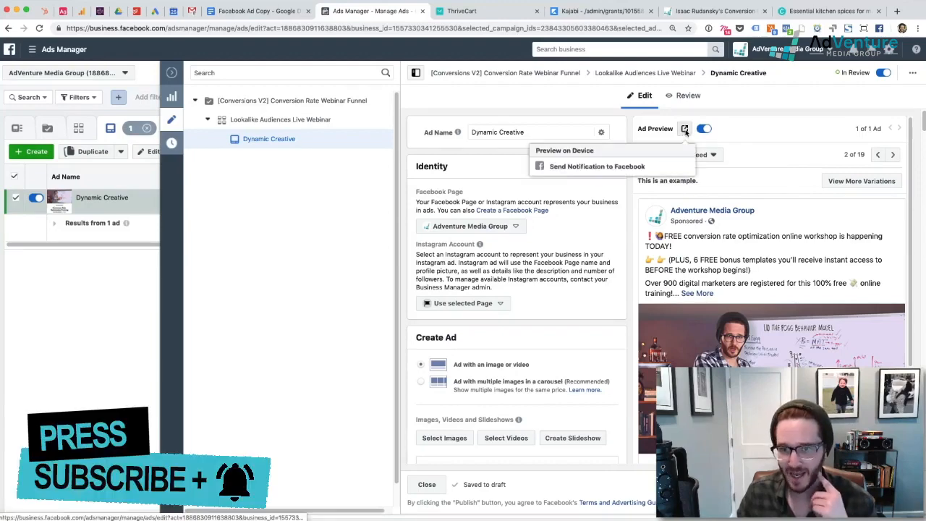
left_click(601, 167)
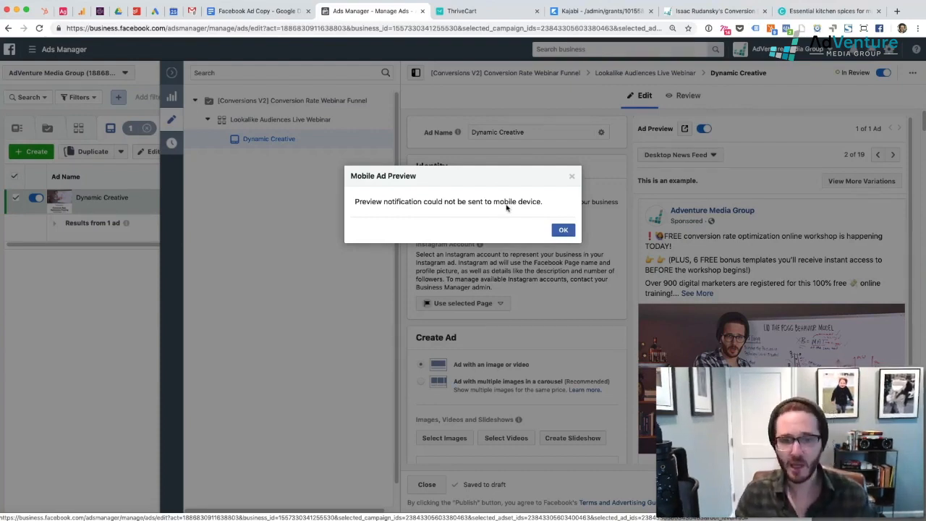
left_click(573, 232)
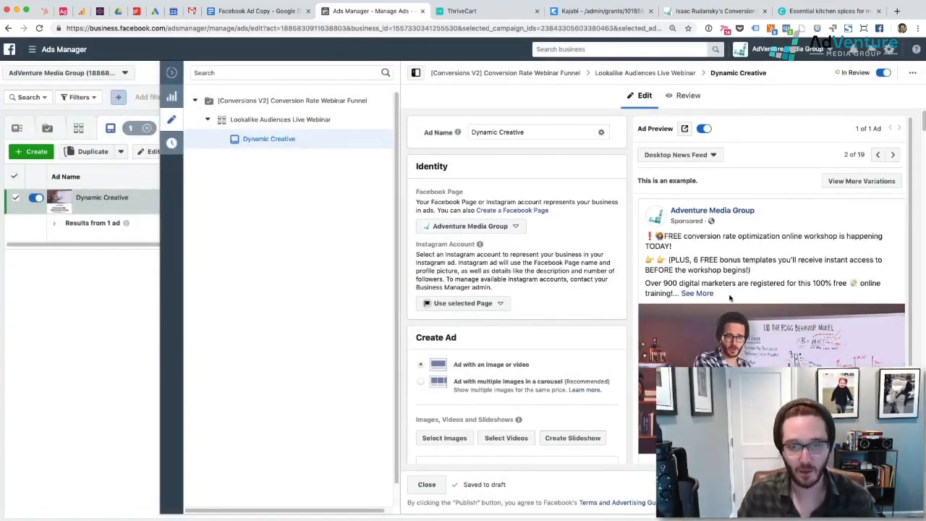
Review the Dynamic Creative ad's preview, images, primary text variations, website URL and empty link and headline fields
scroll(725, 293, "down", 5)
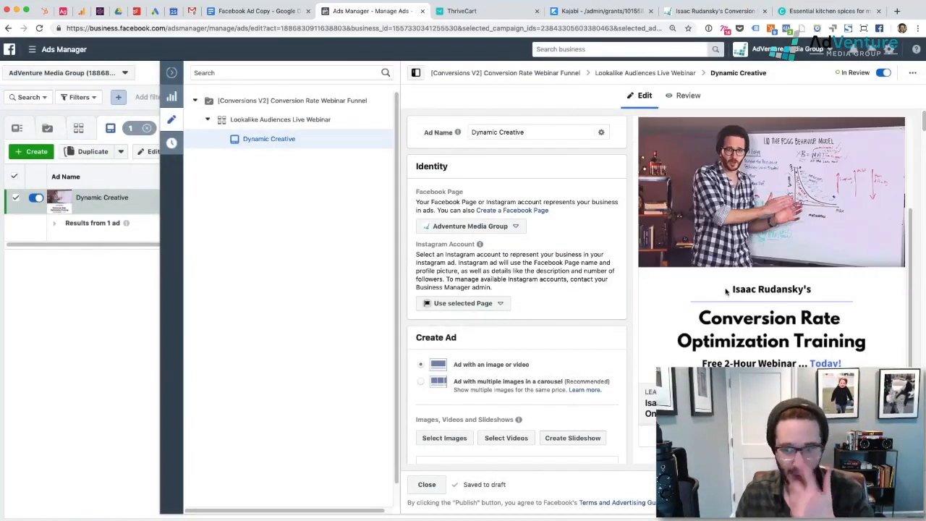
scroll(729, 286, "down", 3)
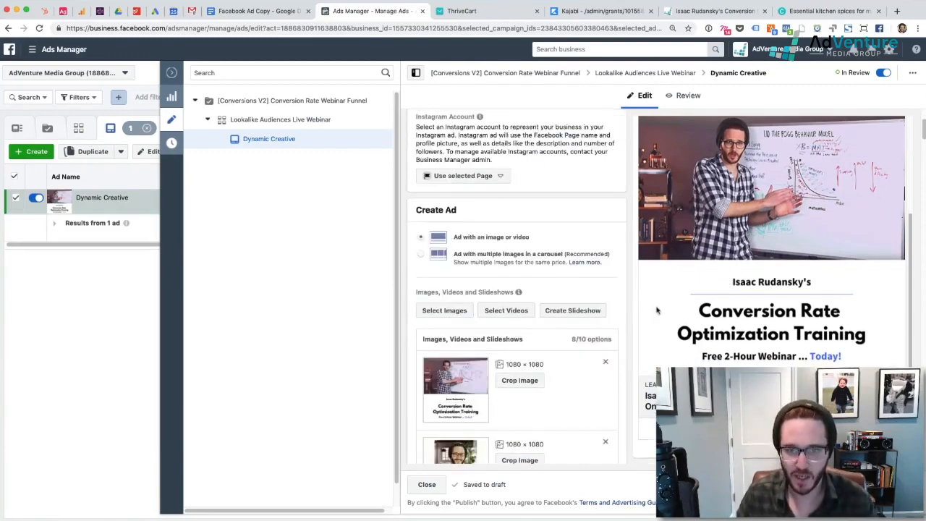
scroll(620, 327, "down", 1)
scroll(620, 327, "down", 10)
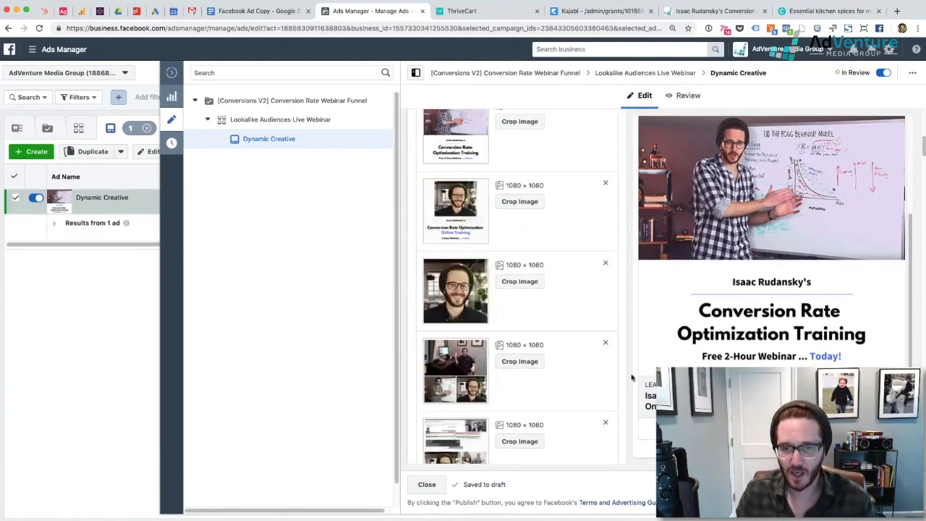
scroll(550, 338, "down", 3)
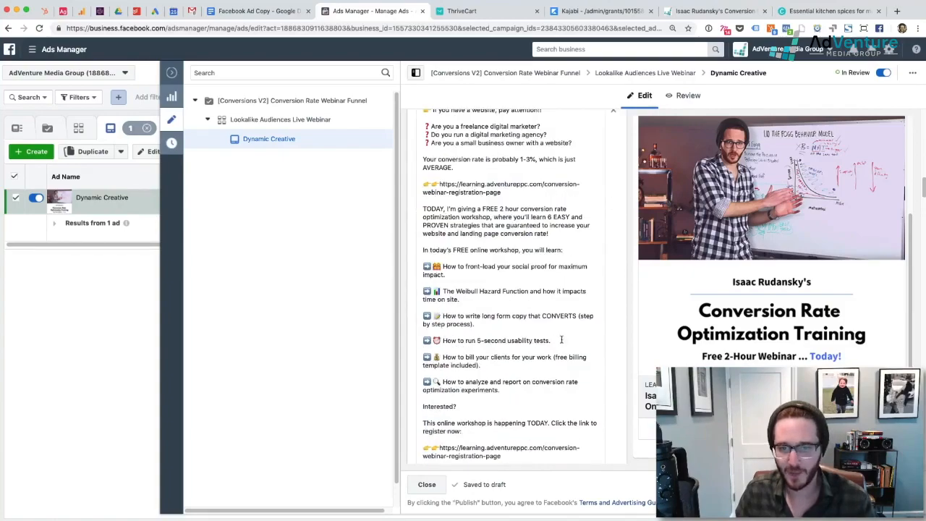
scroll(550, 338, "down", 20)
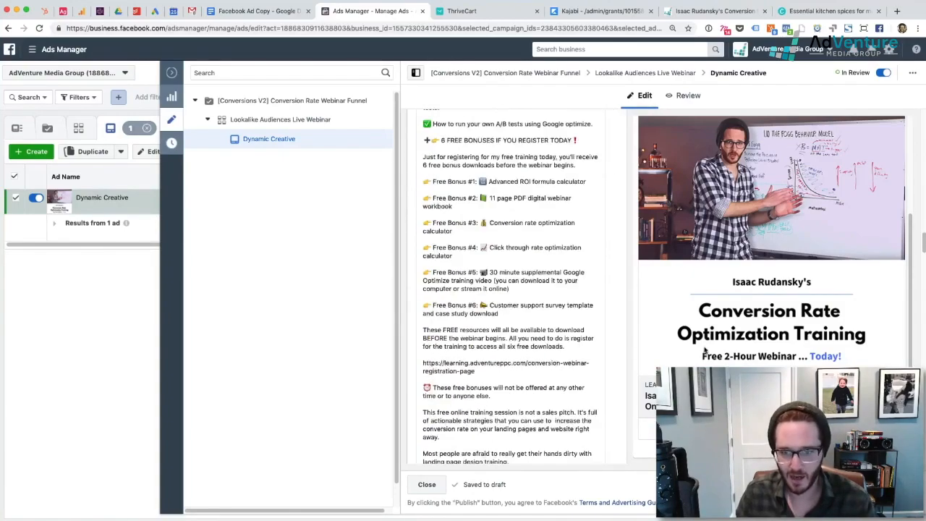
scroll(550, 338, "down", 20)
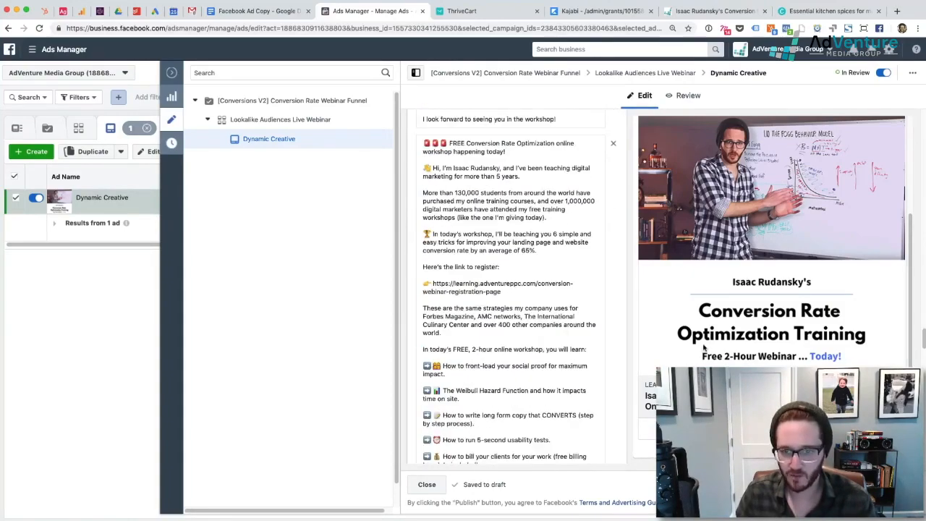
scroll(704, 348, "down", 15)
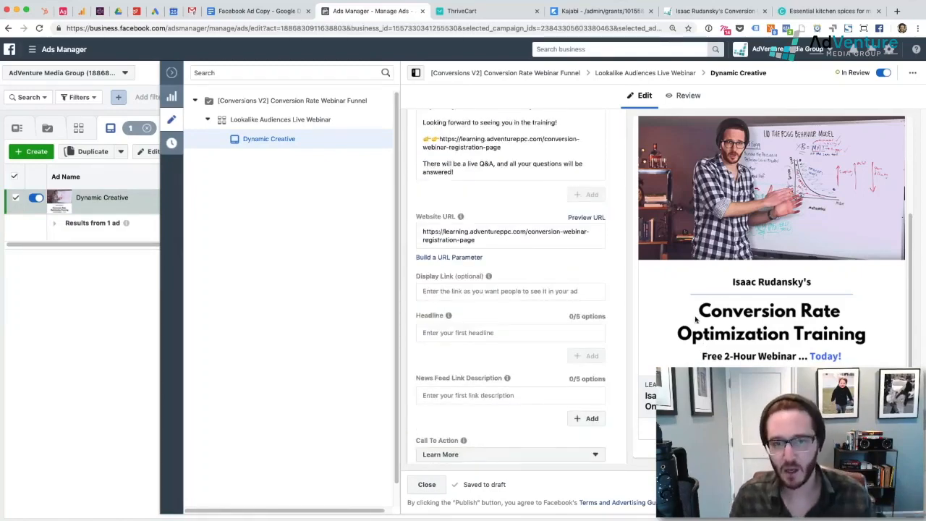
scroll(696, 319, "up", 2)
scroll(492, 270, "up", 10)
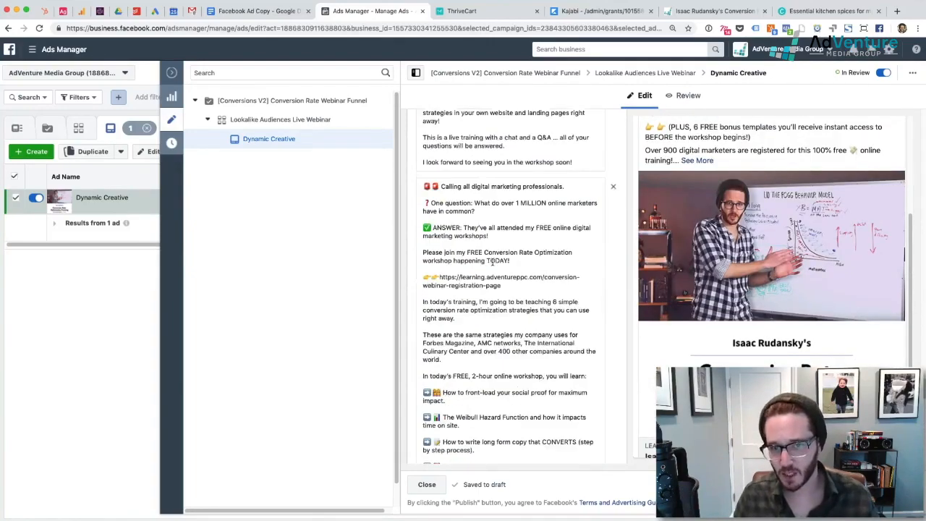
scroll(558, 238, "up", 3)
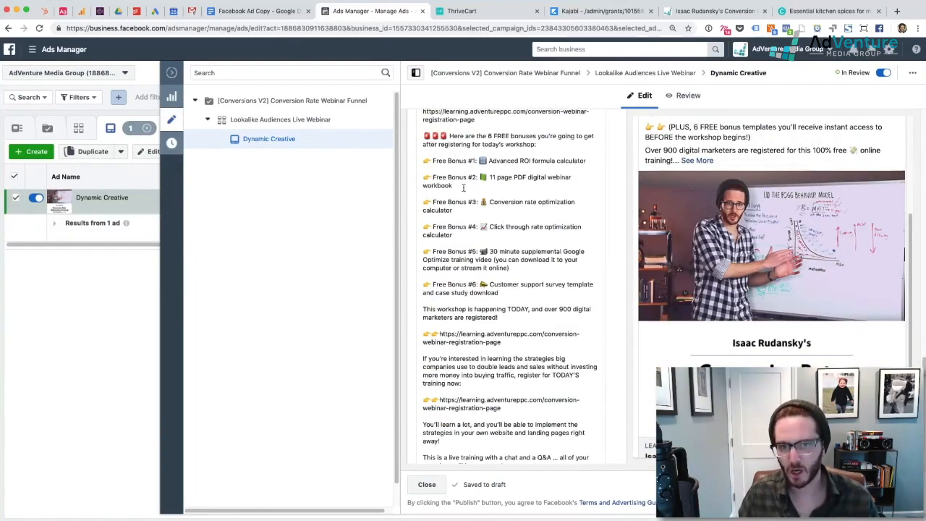
scroll(616, 304, "down", 5)
scroll(616, 304, "down", 10)
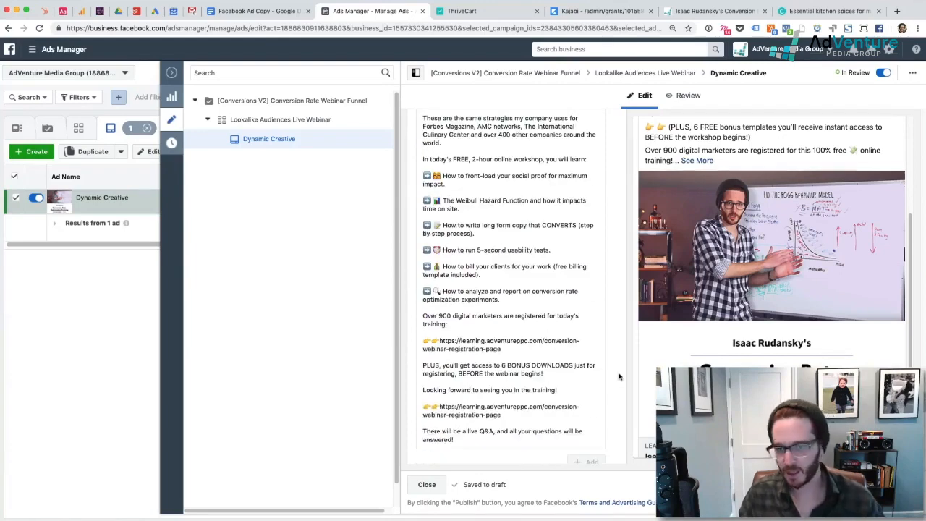
scroll(620, 376, "down", 3)
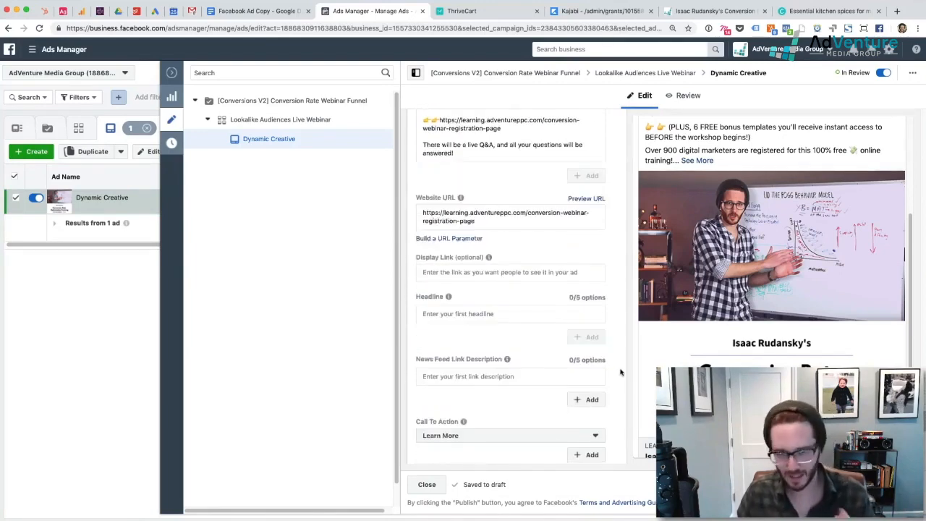
Set the ad's optional display link to adventureppc.com and check it in the ad preview
left_click(478, 271)
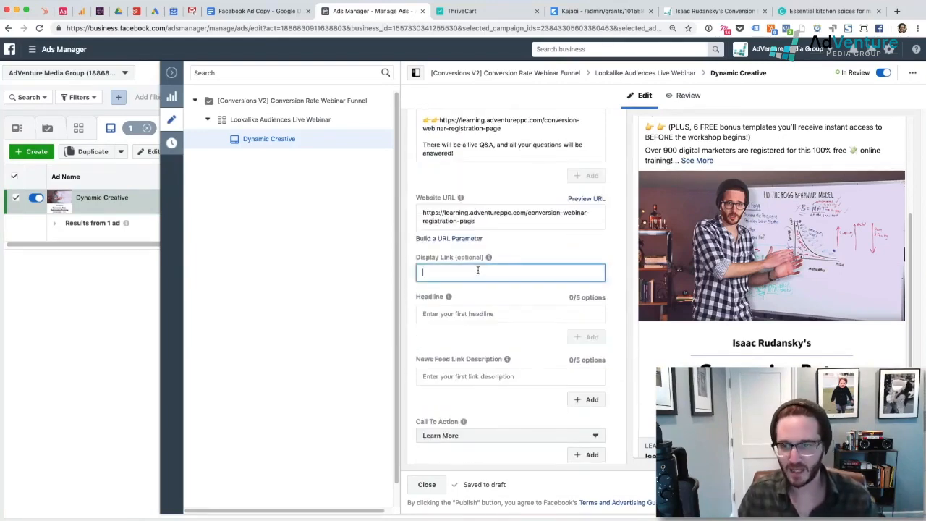
scroll(478, 270, "down", 6)
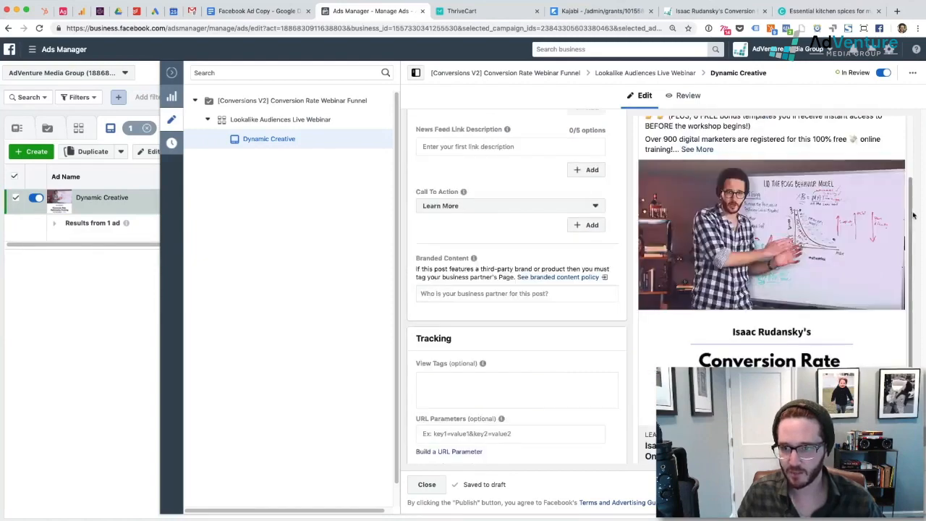
scroll(559, 298, "up", 2)
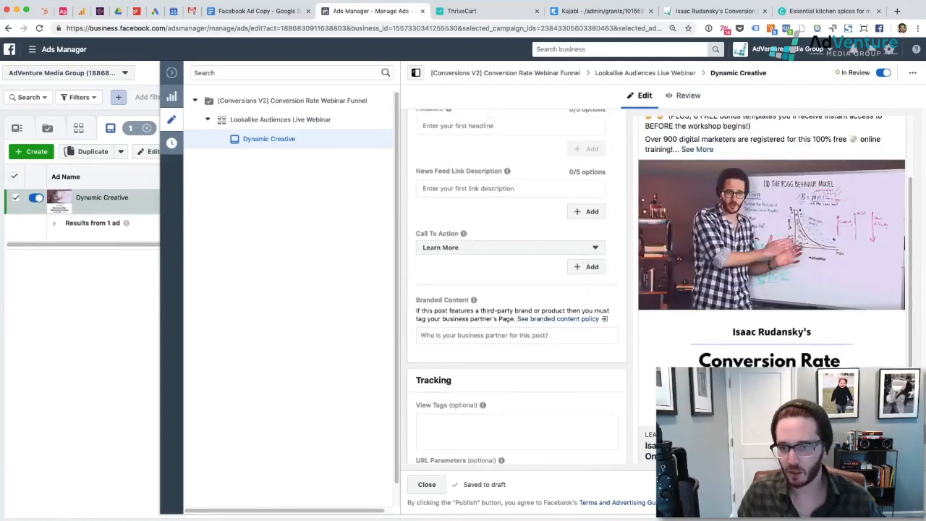
scroll(469, 299, "up", 4)
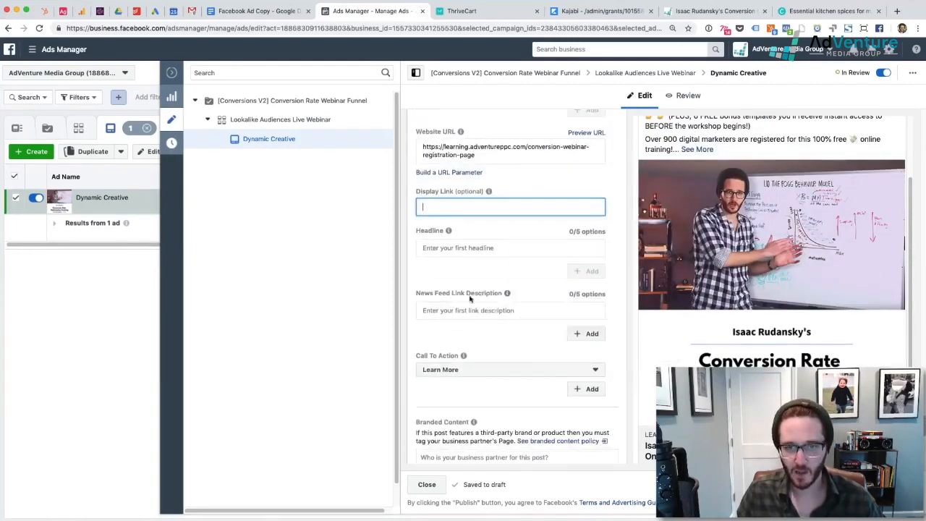
type("adventureppc.com")
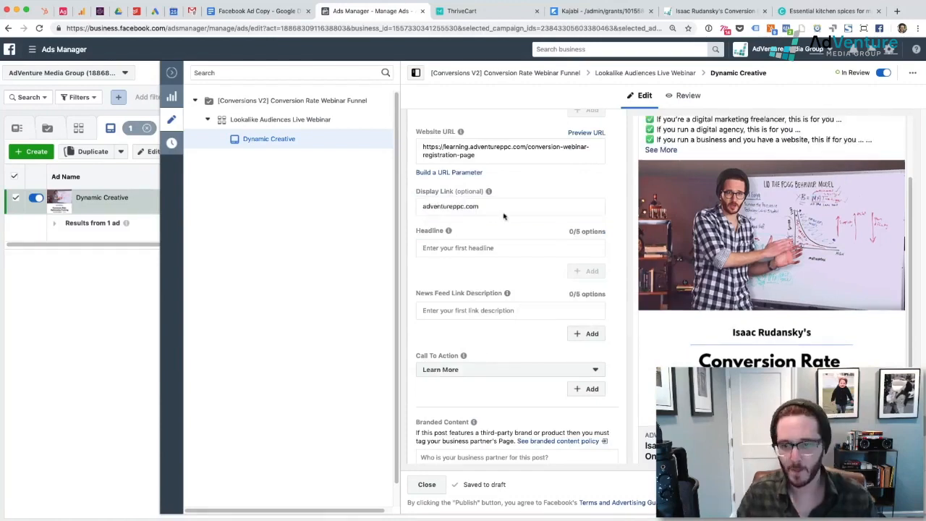
scroll(709, 338, "down", 2)
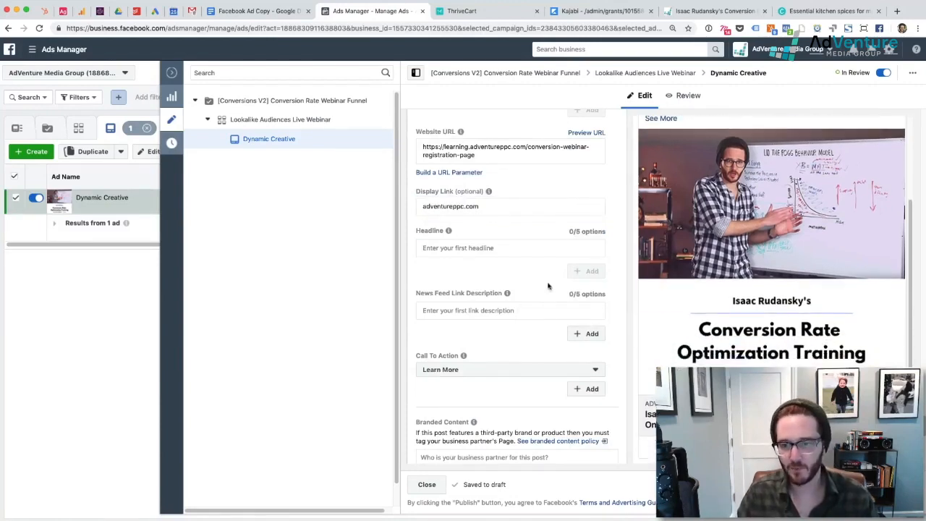
Enter "[NEW WORKSHOP] Conversion Rate Training" as the ad's first headline
scroll(574, 284, "up", 1)
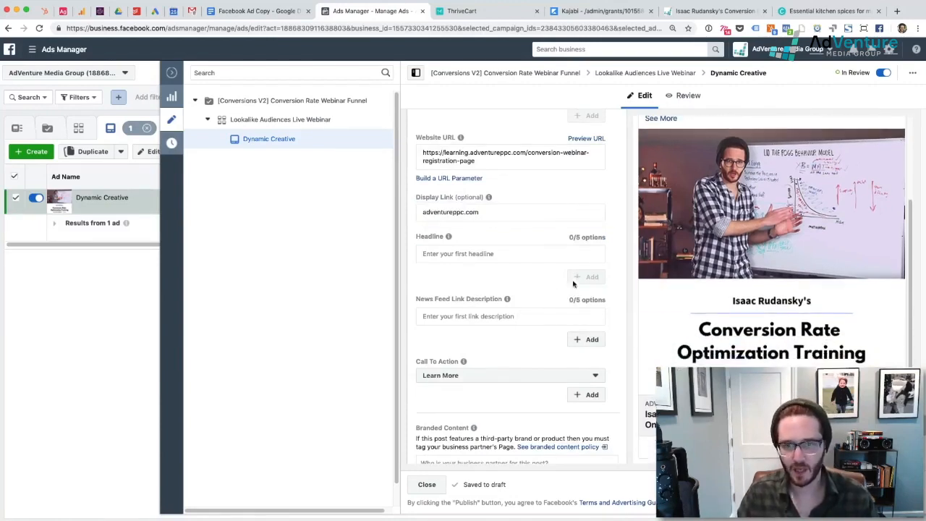
left_click(442, 255)
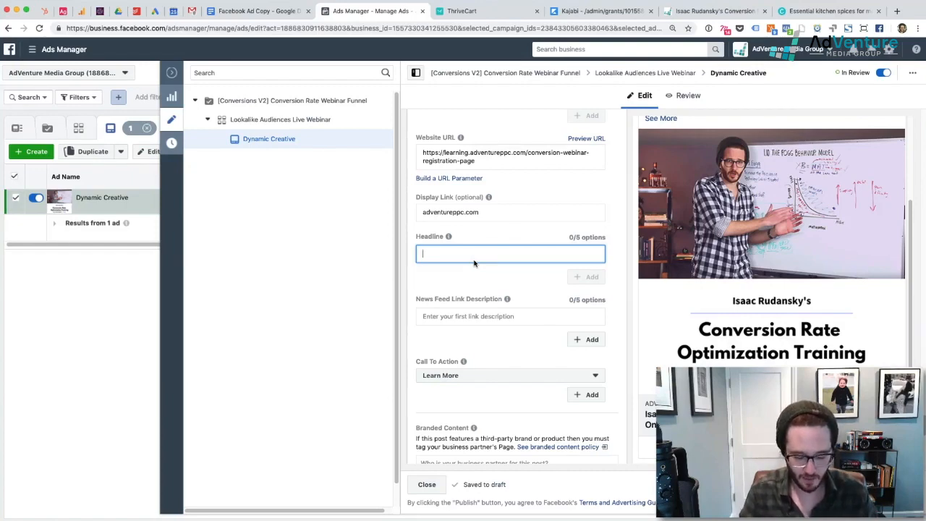
type("NEW")
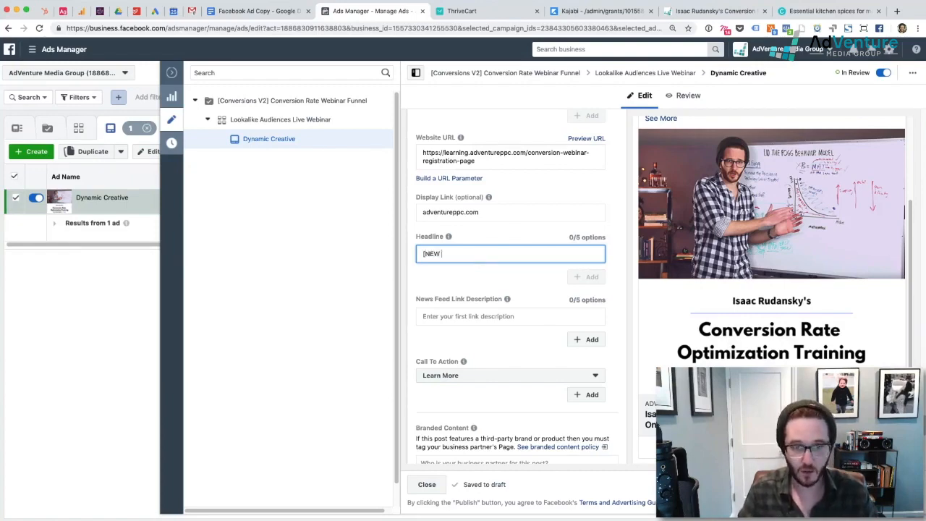
type(" WORKS")
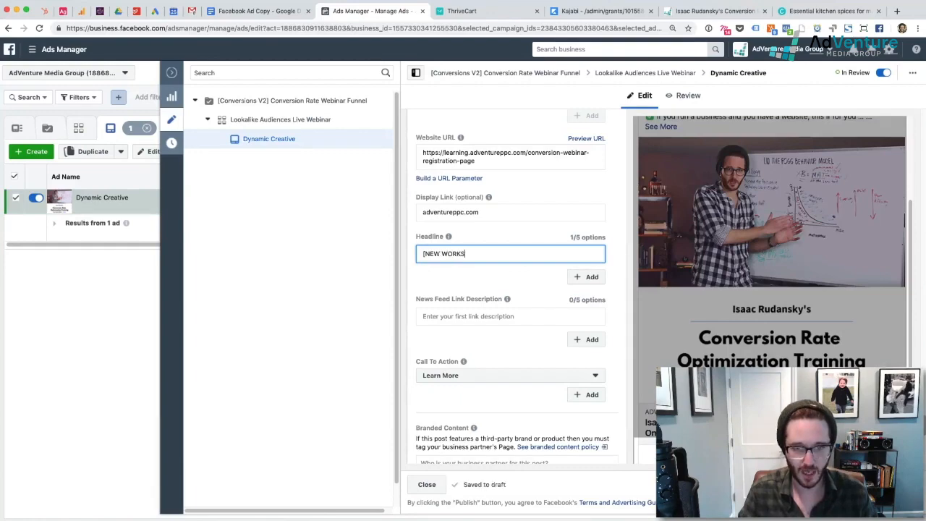
type("HOP]")
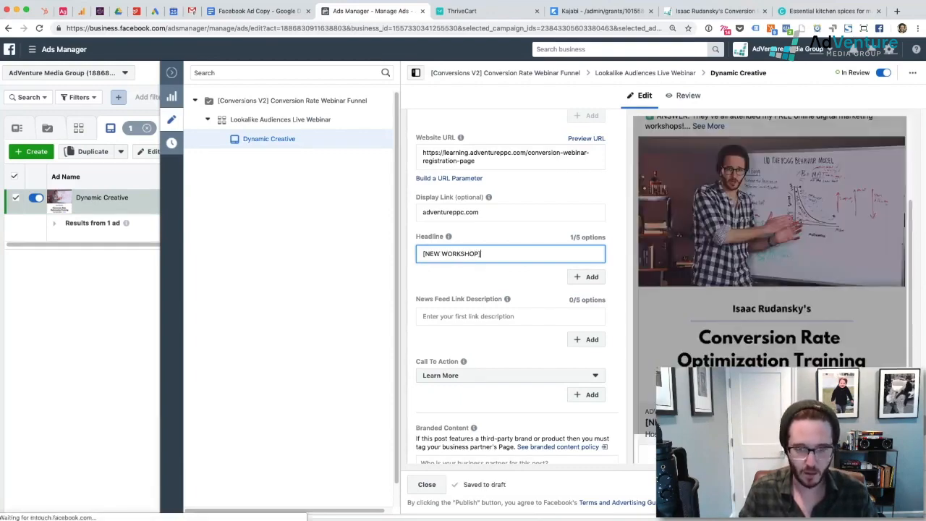
type(" Conver")
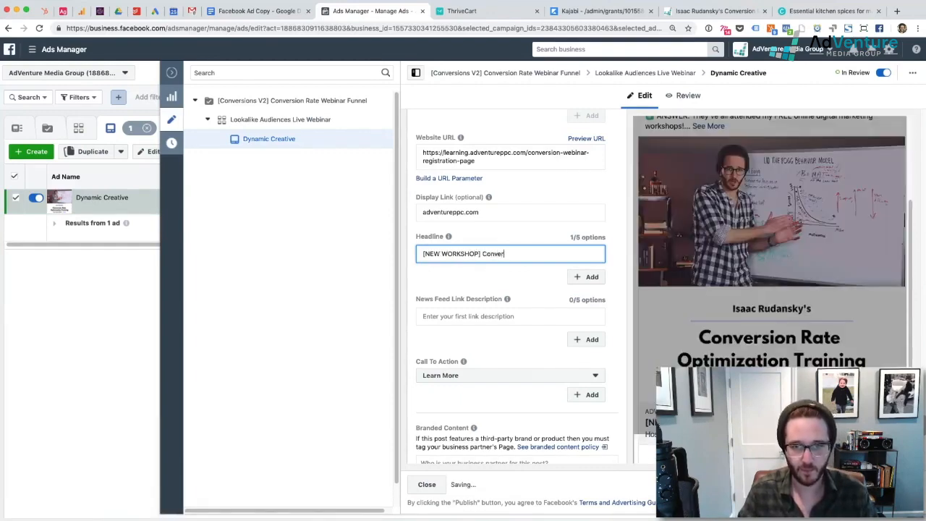
type("sion Ratw")
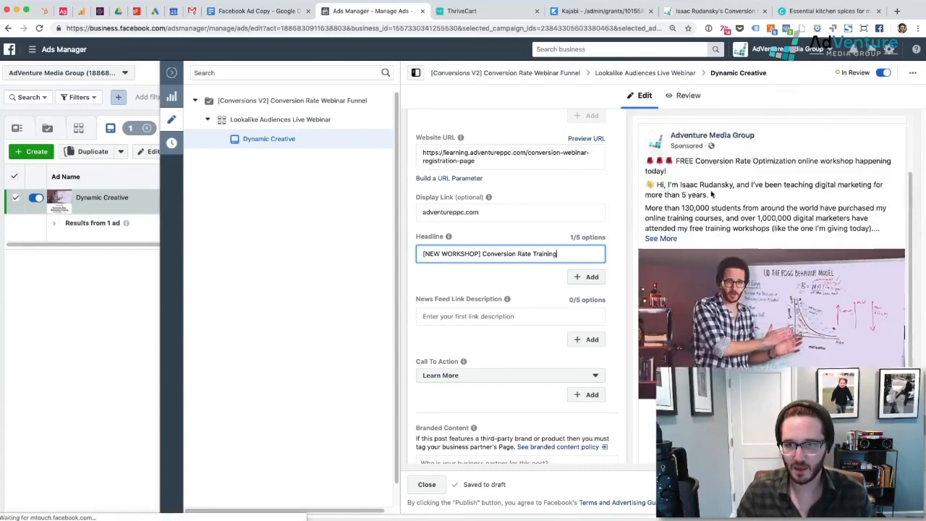
Switch the ad preview to the Mobile News Feed placement and examine how the ad looks there
left_click(698, 159)
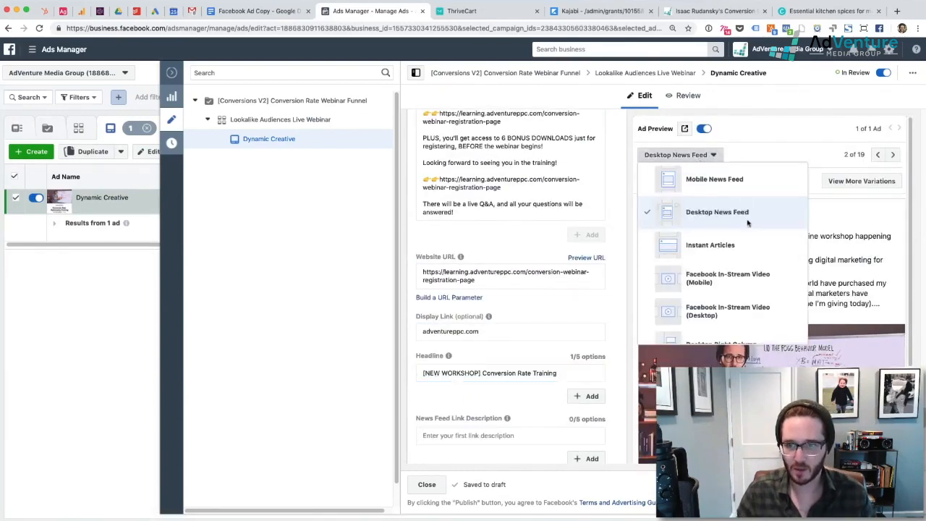
left_click(714, 179)
scroll(816, 332, "down", 3)
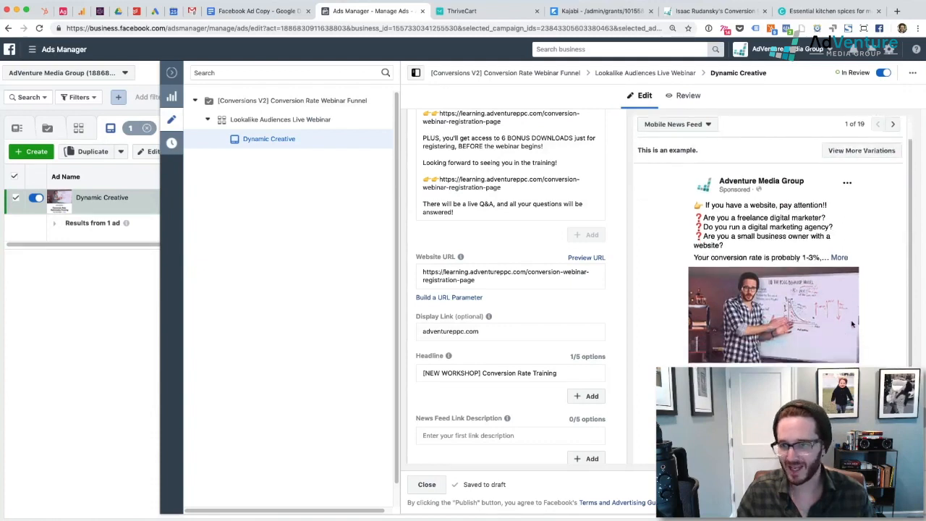
scroll(476, 311, "down", 1)
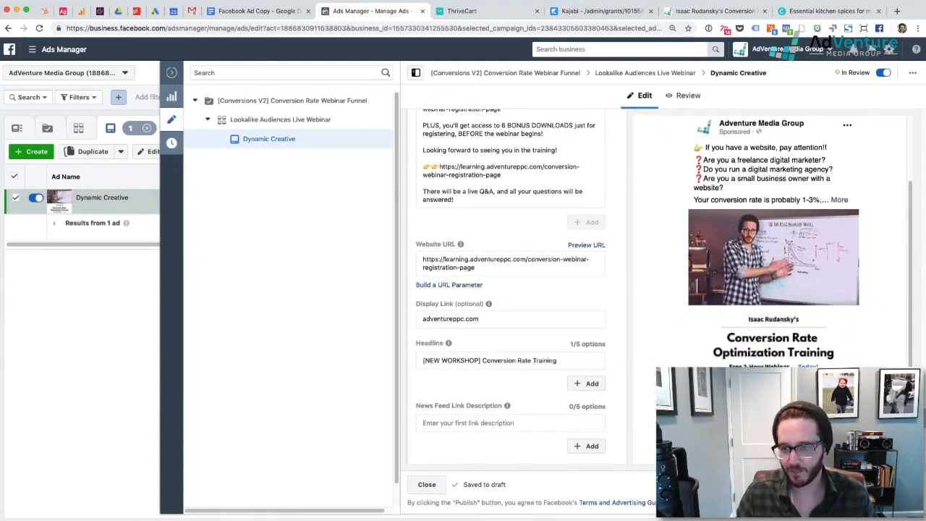
Add "HAPPENING TODAY - Conversion Rate Training" as the ad's second headline
scroll(589, 371, "down", 1)
left_click(589, 371)
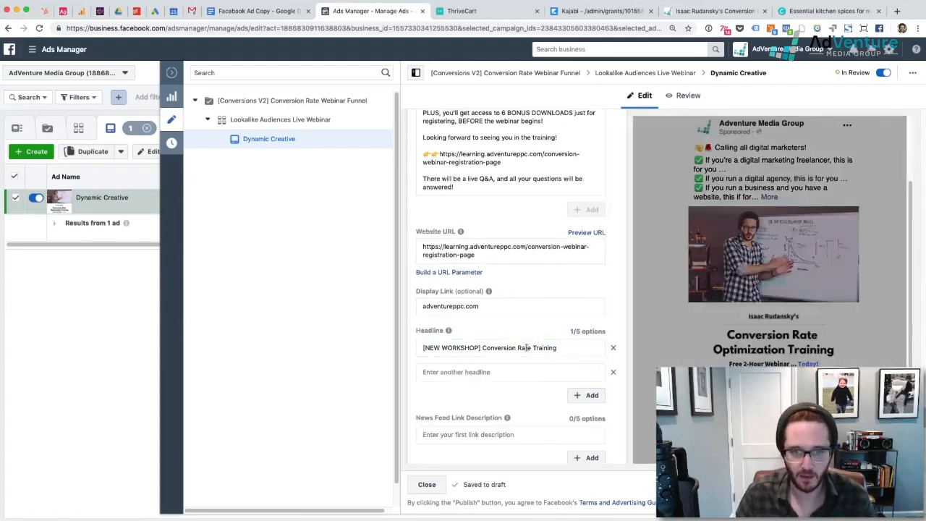
left_click(482, 367)
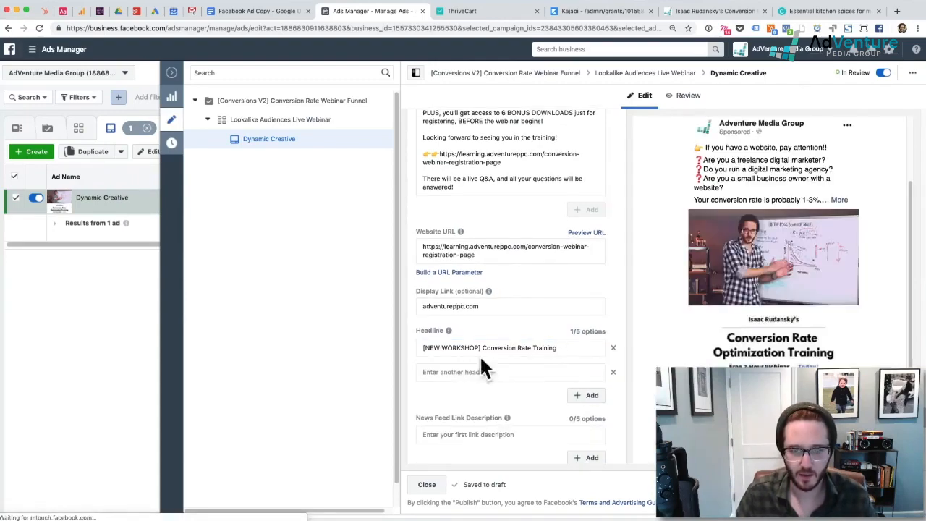
type("HAPPENING TODAY - Conversion Rate Training")
left_click(862, 181)
left_click(455, 97)
Add "Over 1 MILLION Digital Marketers Trained" as the ad's third headline
left_click(586, 316)
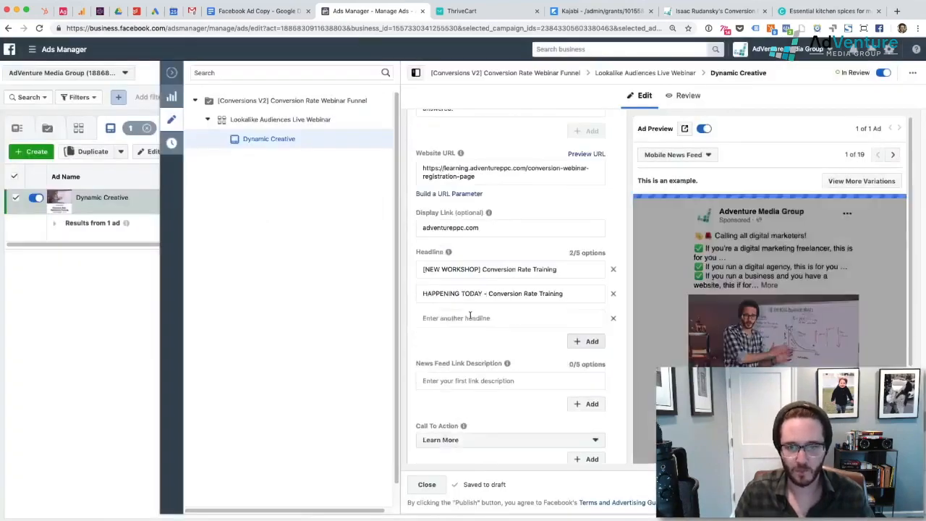
left_click(469, 317)
type("Over 1 MILLION Digital Marketers Trained")
Add "[TODAY] Learn Conversion Rate Optimization" as the ad's fourth headline
left_click(587, 342)
left_click(499, 342)
type("[TOAY]")
key("BackSpace")
key("BackSpace")
key("BackSpace")
key("BackSpace")
type("DAY] Learn Conversion Rate Optimization")
Add "[FREE WORKSHOP] Conversion Rate Training" as the ad's fifth headline
left_click(587, 366)
left_click(499, 367)
type("[FREE WORKSHOP] Conversion Rate Training")
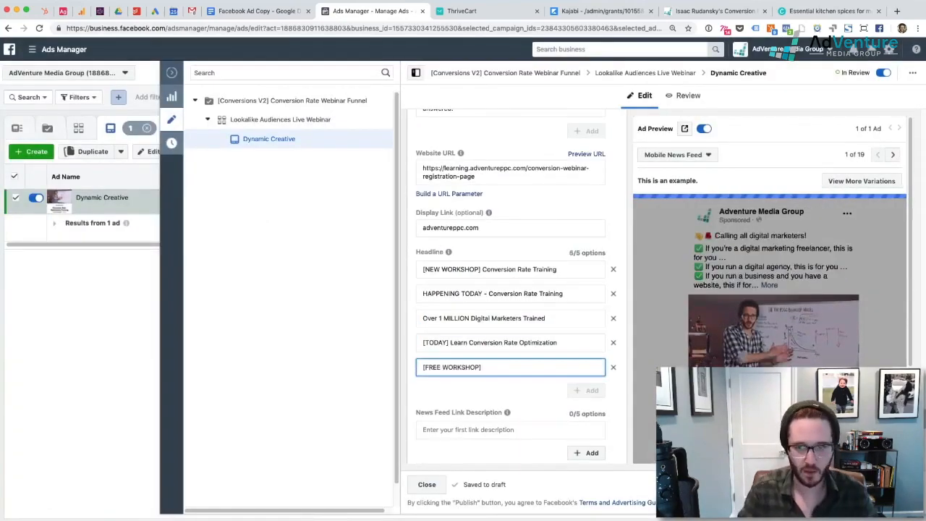
Look through more variations of the ad from its preview
left_click(862, 181)
left_click(312, 179)
left_click(318, 267)
left_click(300, 251)
left_click(682, 70)
Get the 🚨 emoji from the Facebook Ad Copy document and insert it at the start of all five headlines in Ads Manager
left_click(254, 11)
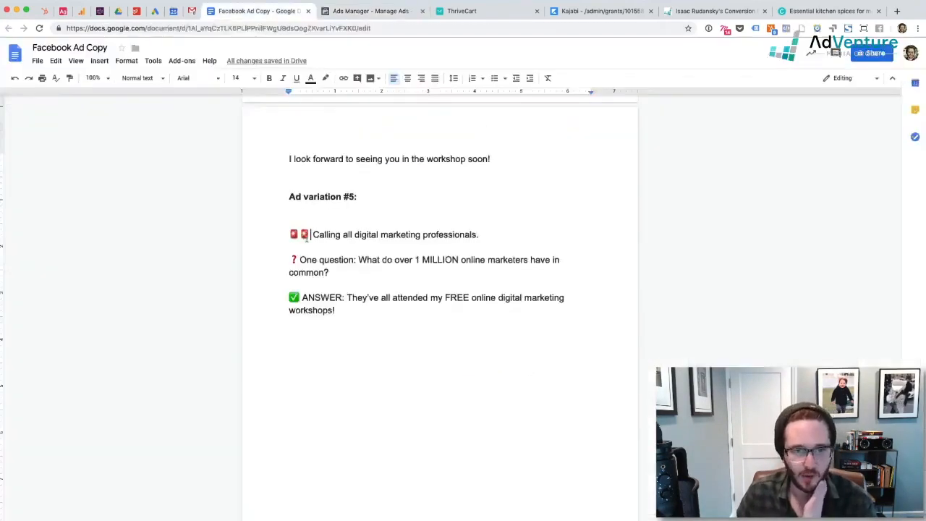
left_click(373, 11)
left_click(425, 289)
type("🚨")
left_click(425, 313)
type("🚨")
left_click(425, 338)
key("super+v")
left_click(425, 362)
key("super+v")
left_click(424, 386)
key("super+v")
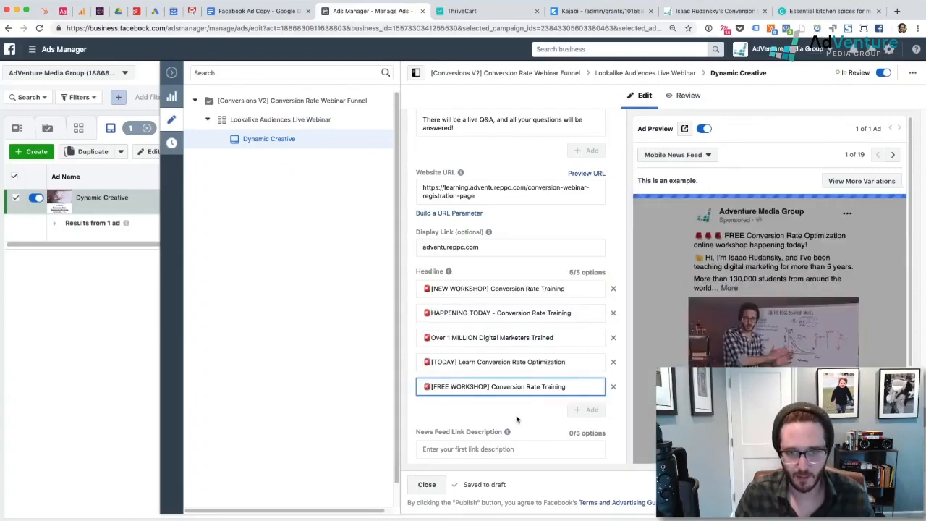
Enter "Over 900 online marketers registered for this event" as the ad's first News Feed link description
scroll(714, 340, "down", 2)
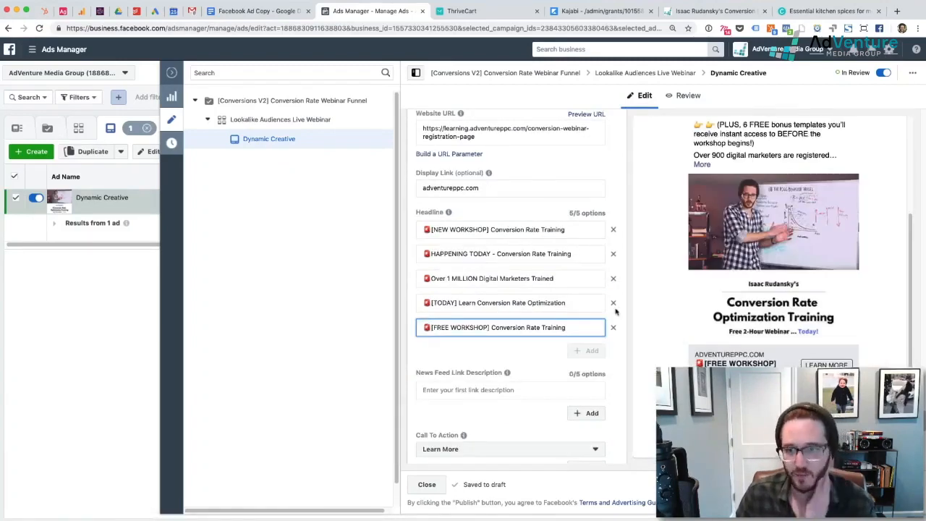
left_click(543, 347)
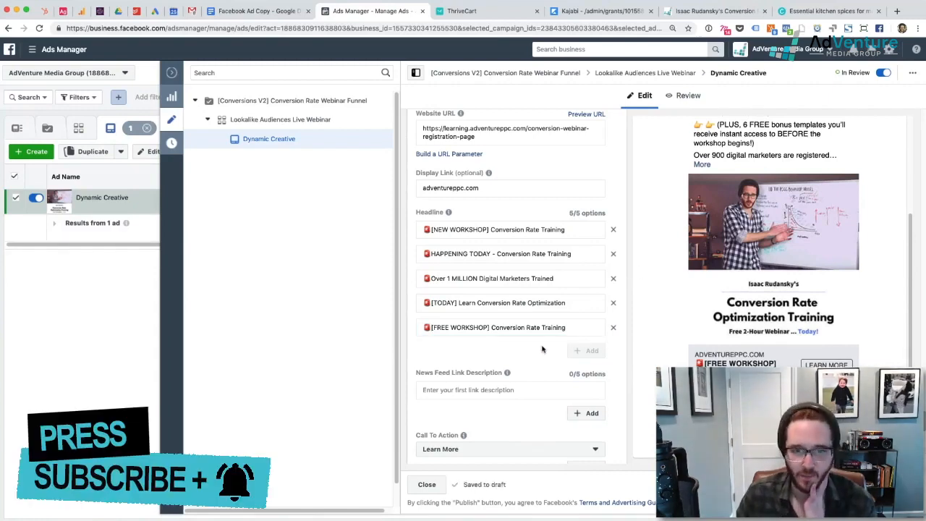
scroll(542, 340, "down", 1)
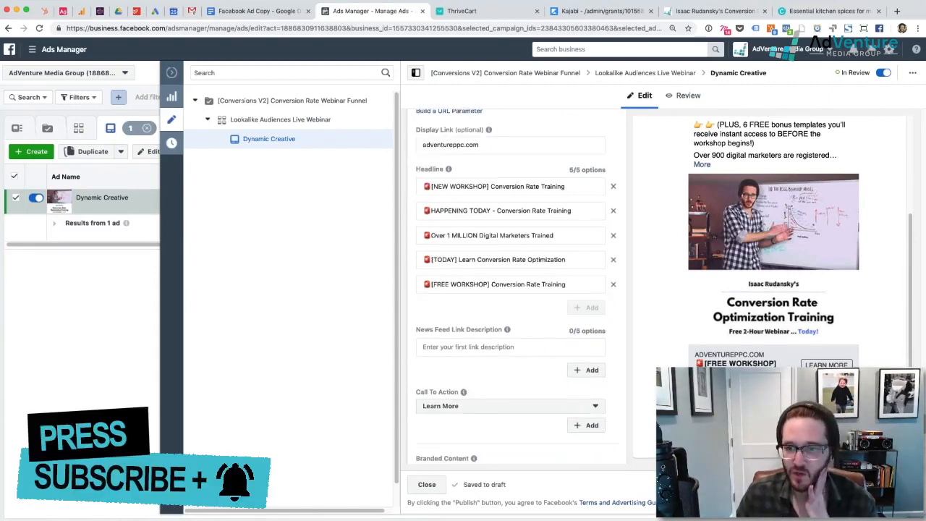
left_click(471, 347)
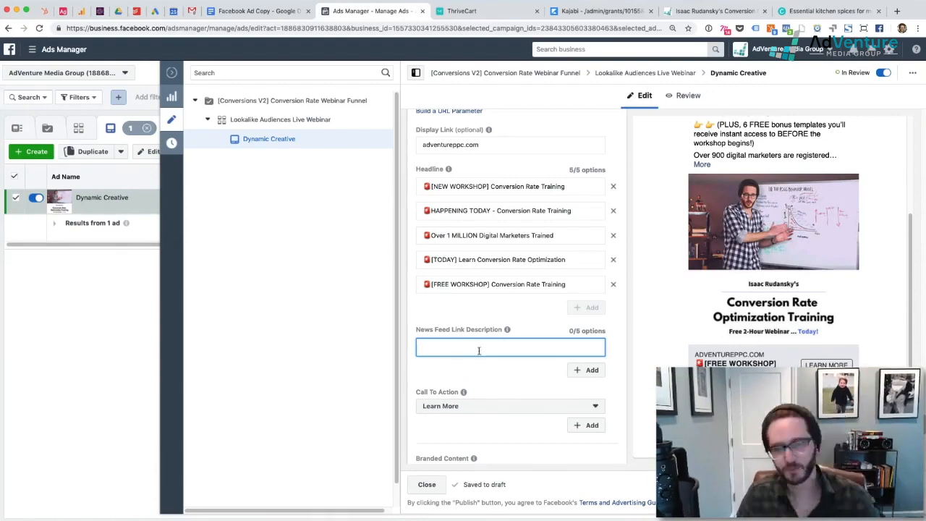
scroll(479, 351, "down", 1)
key("super+Tab")
scroll(437, 437, "down", 1)
left_click(489, 304)
type("Just over 900 online marketing professionals registered for today's online training!")
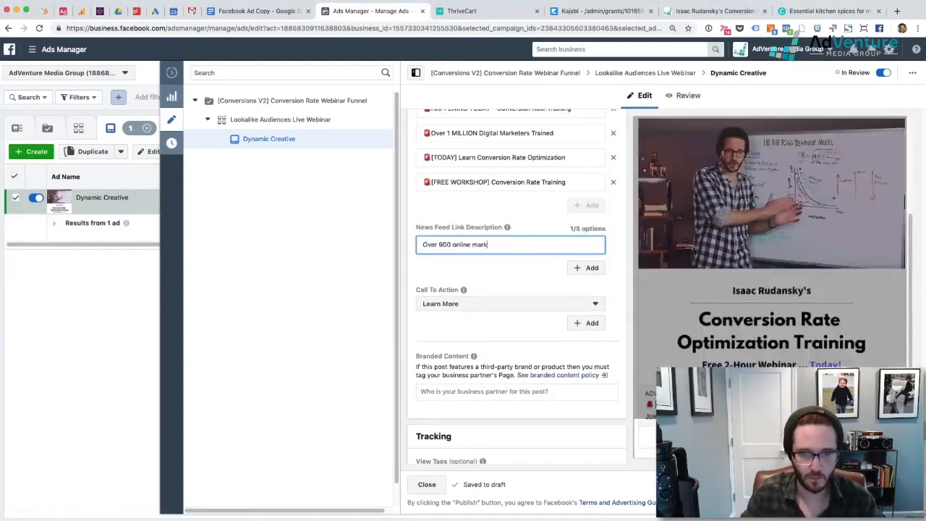
type("eters registered for this event")
Add two more link descriptions: "Over 1 MILLION digital marketers trained" and the host's name followed by "Conversion Rate workshop TODAY"
left_click(586, 267)
left_click(461, 240)
type("Over 1 MILLION digital marketers trained")
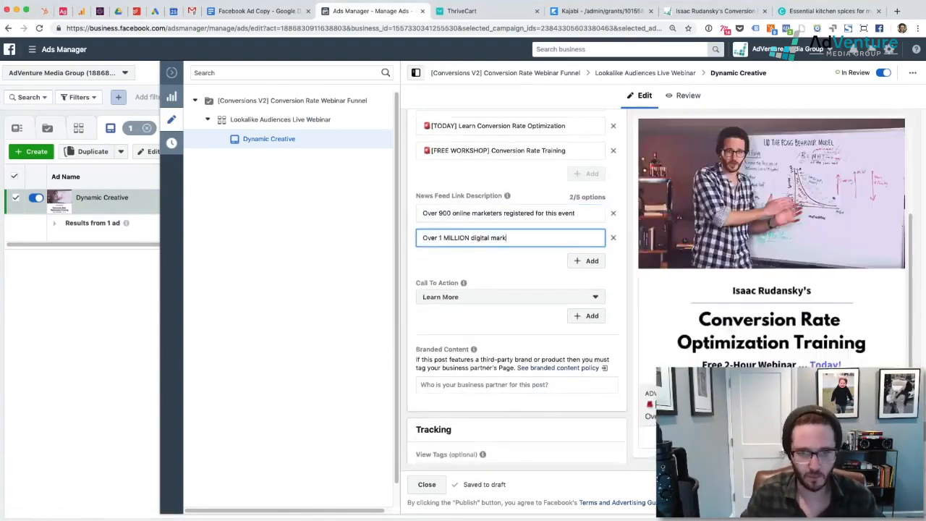
left_click(586, 260)
type("Isaac Rudansky's Conversion Rate workshop TODAY")
Add "Register NOW for today's online workshop to reserve a spot!" as the fourth link description and start all four descriptions with ✅
left_click(586, 285)
left_click(487, 285)
type("Register NOW for today's online workshop to reserve a spot!")
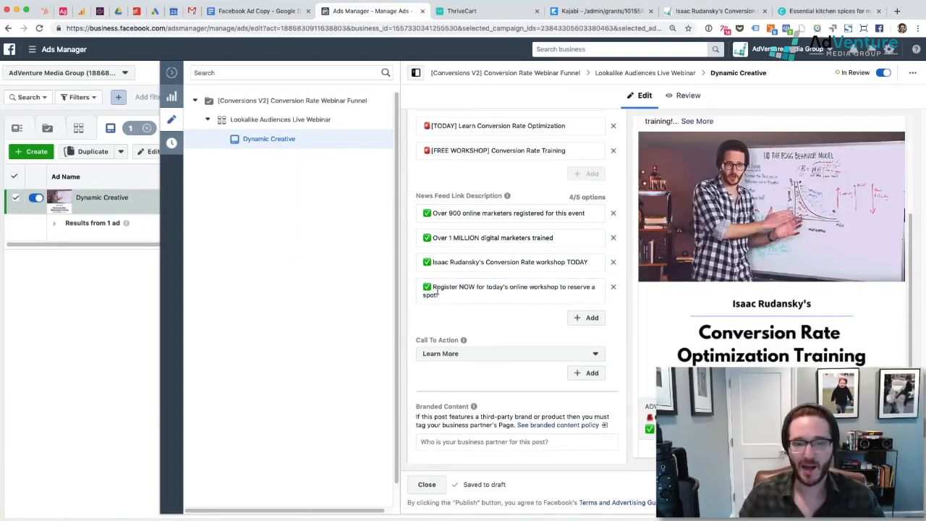
Add Sign Up as a second call to action alongside Learn More
scroll(501, 313, "down", 5)
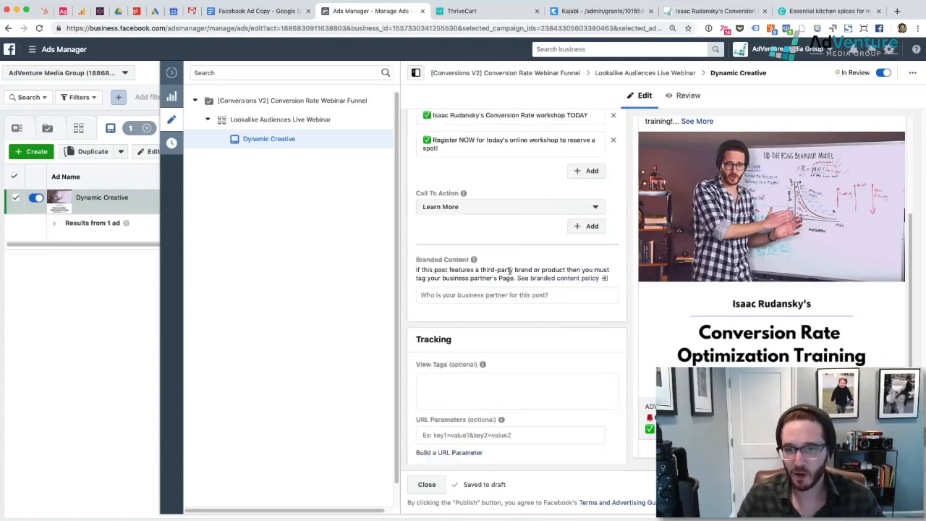
scroll(497, 219, "up", 1)
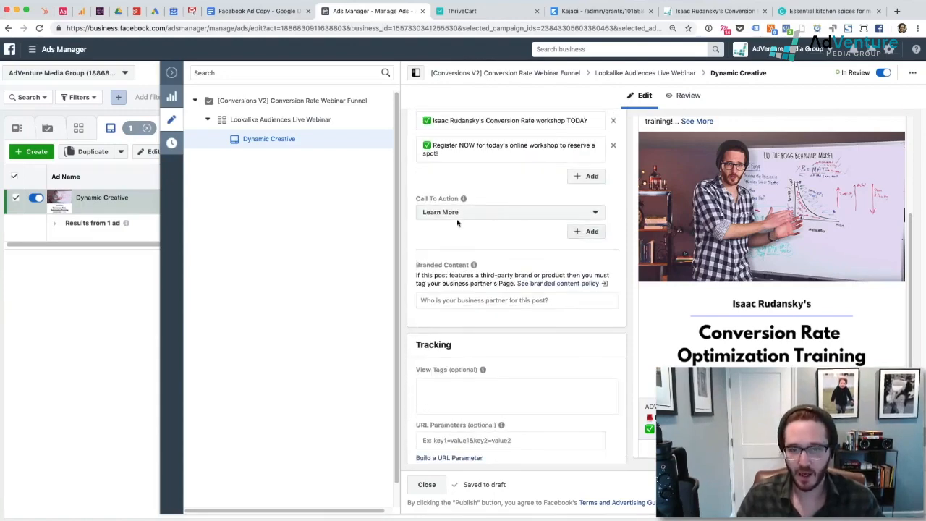
left_click(578, 232)
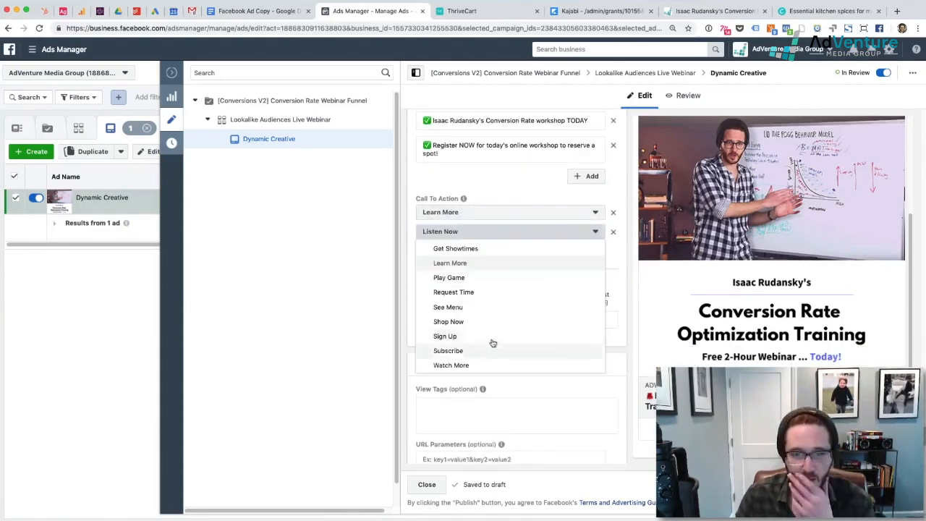
left_click(503, 332)
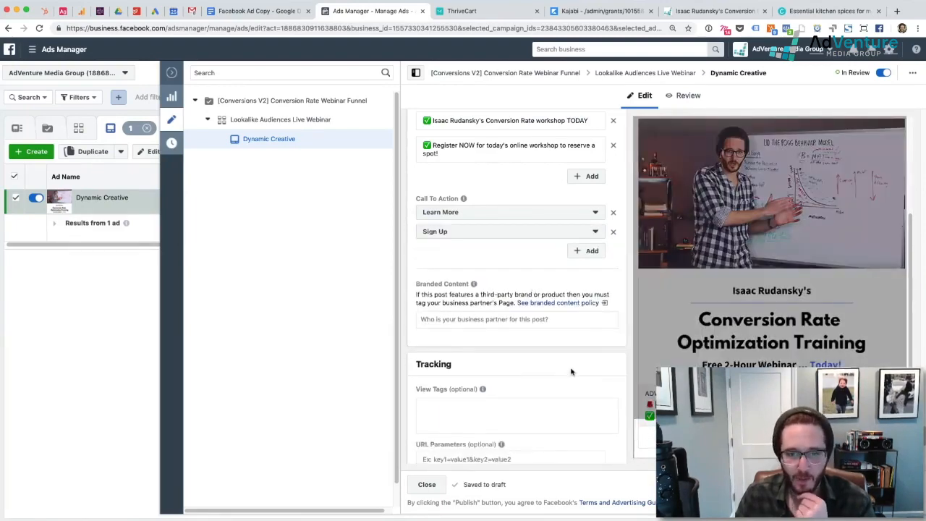
Review the ad's branded content and tracking settings, and the settings of its Lookalike Audiences ad set
scroll(568, 362, "down", 1)
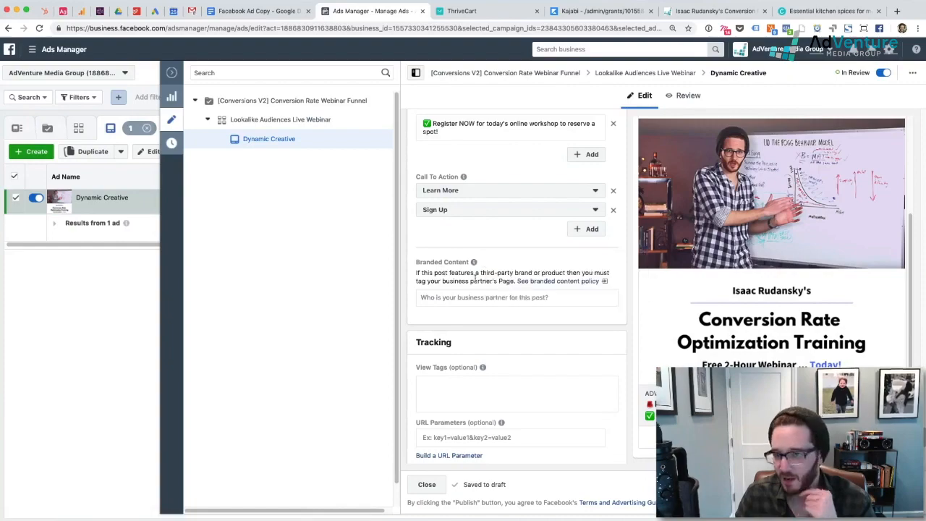
scroll(538, 346, "down", 4)
scroll(537, 347, "down", 3)
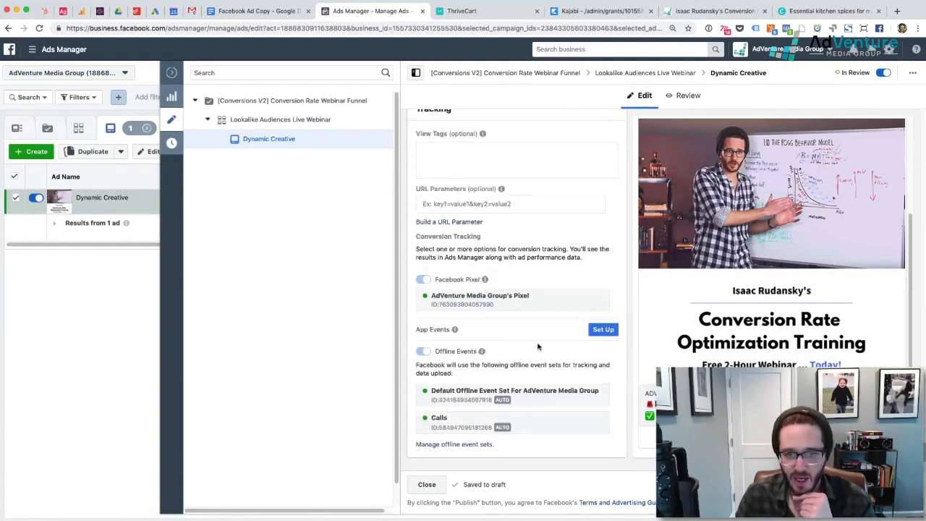
scroll(592, 377, "up", 20)
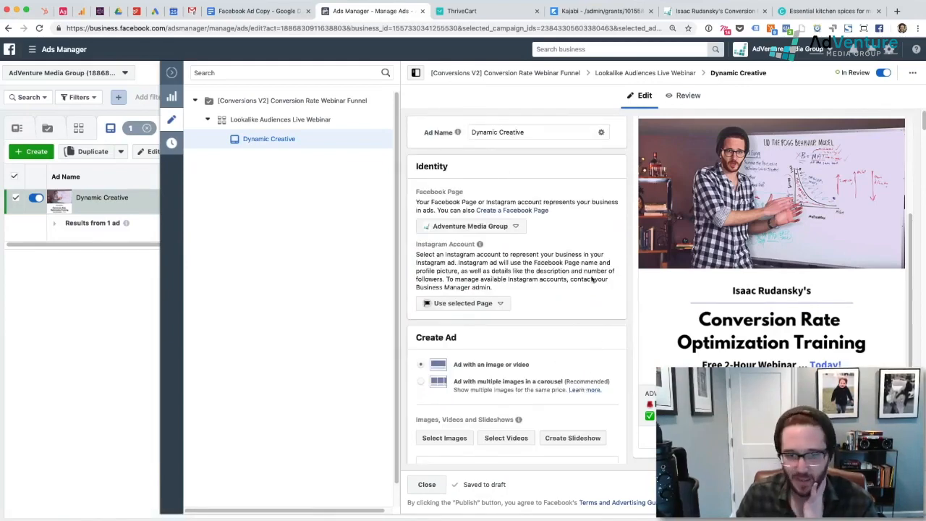
left_click(278, 122)
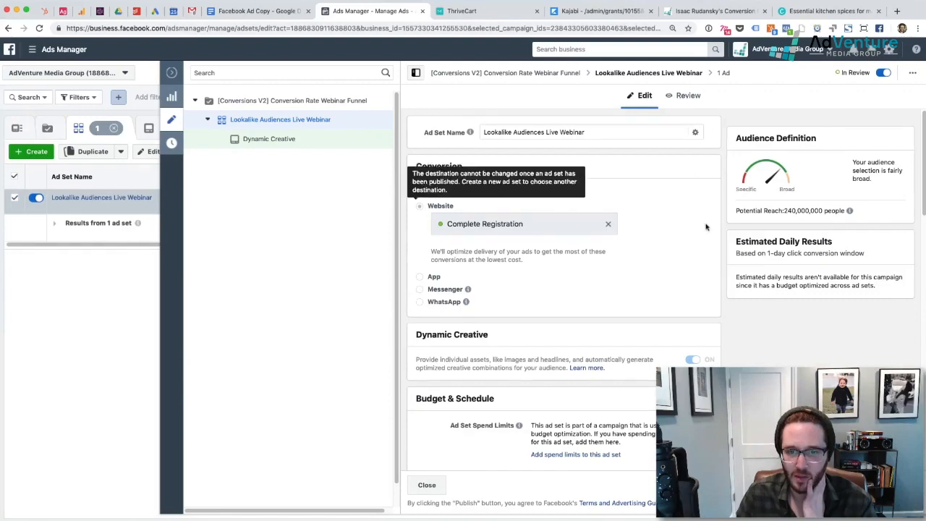
scroll(507, 217, "down", 5)
Turn off the [Conversions V2] Conversion Rate Webinar Funnel campaign in the campaign list and open a new browser tab
left_click(289, 101)
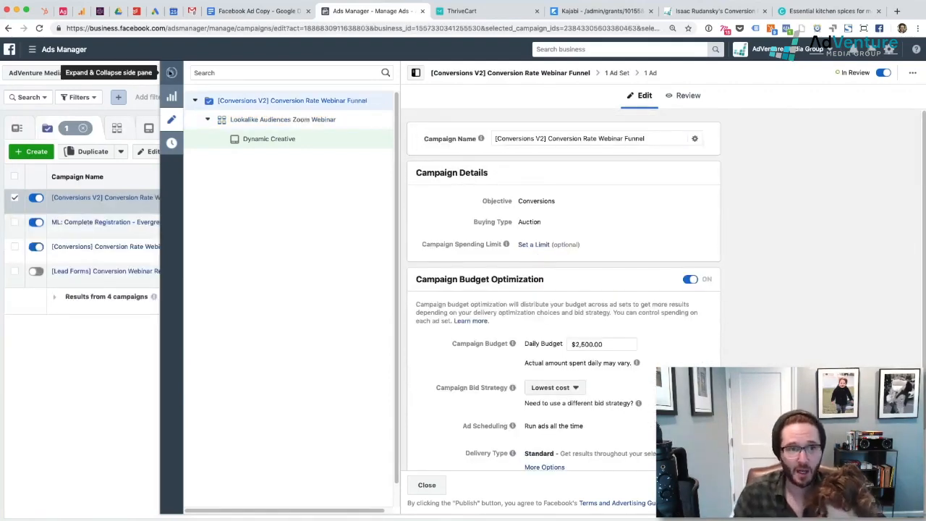
left_click(172, 73)
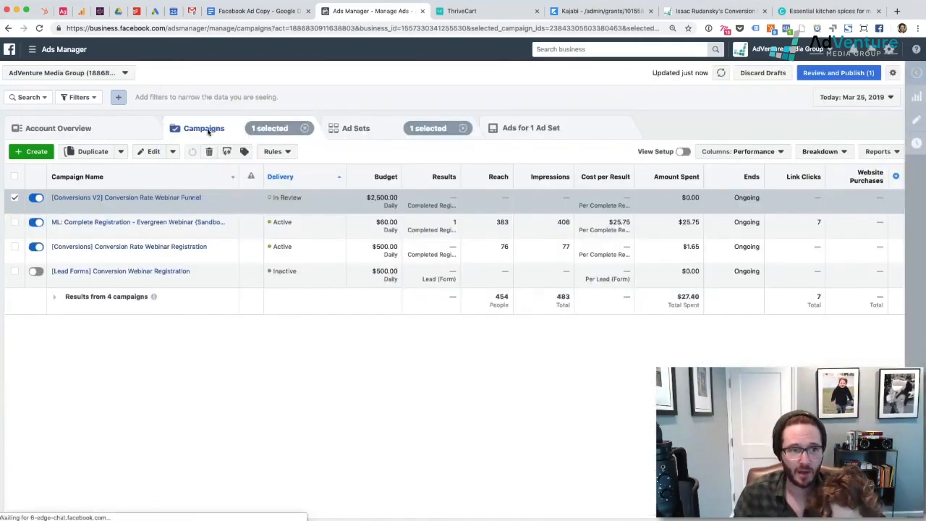
left_click(36, 197)
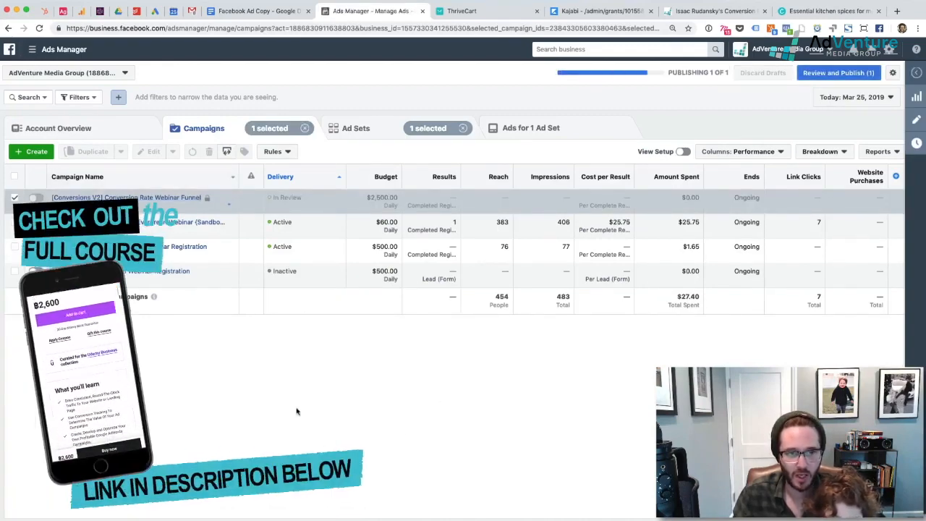
key("super+t")
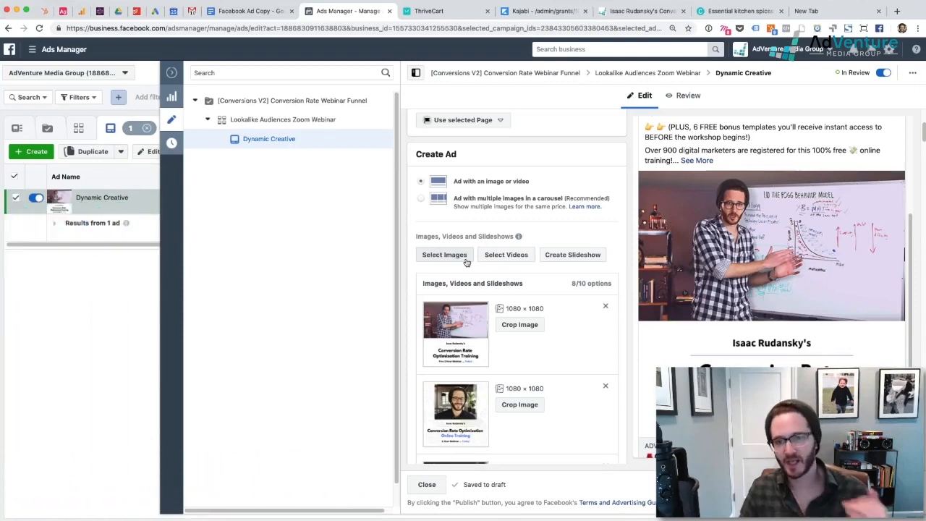
Create a Square (1:1) slideshow of seven images for the ad, with image duration 1 and the Fade transition
left_click(573, 259)
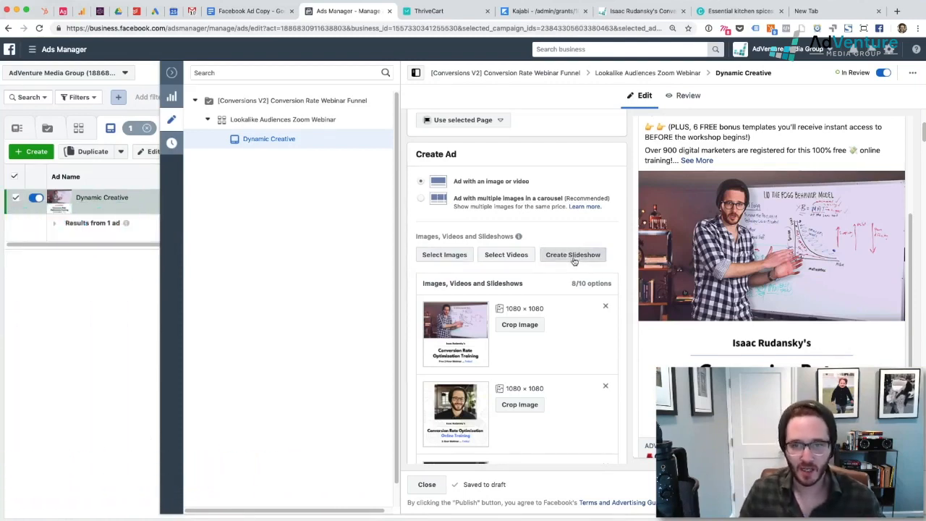
left_click(605, 262)
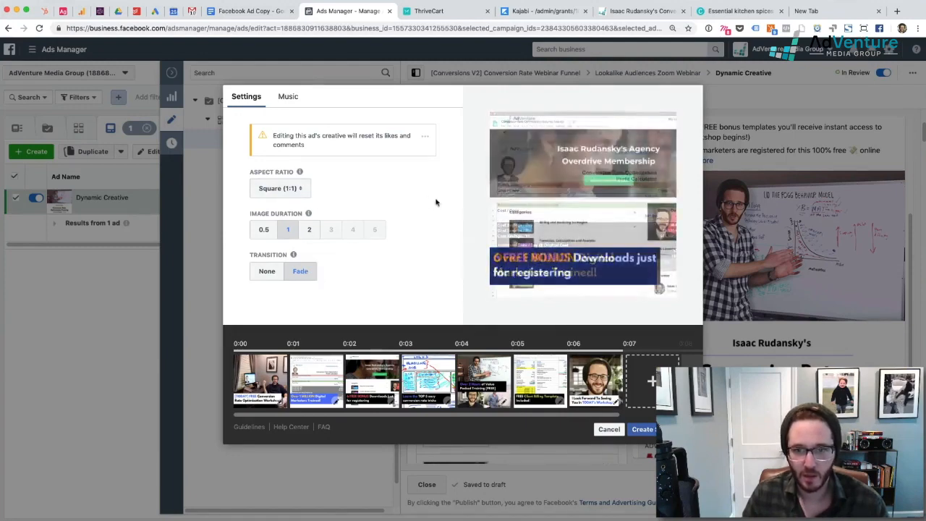
key("Escape")
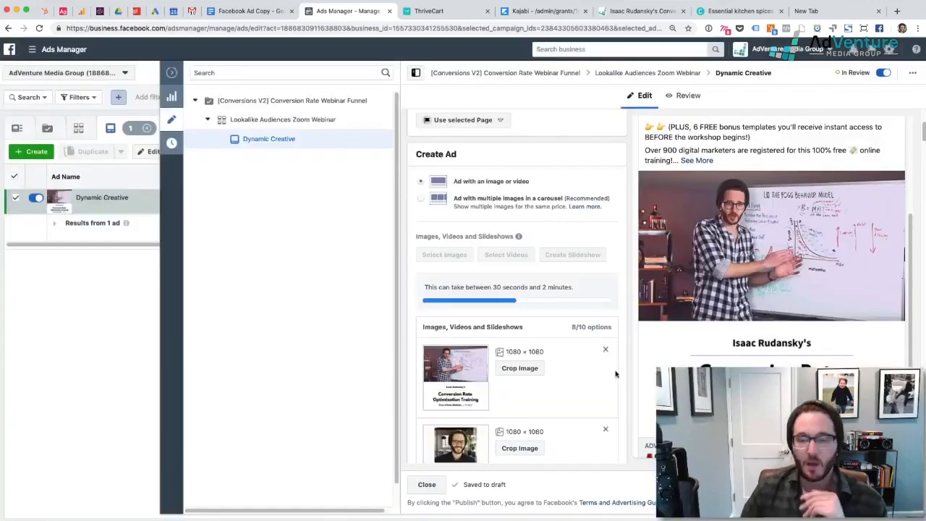
Examine the ad's list of images, videos and slideshow together with its Desktop News Feed preview
scroll(618, 373, "down", 3)
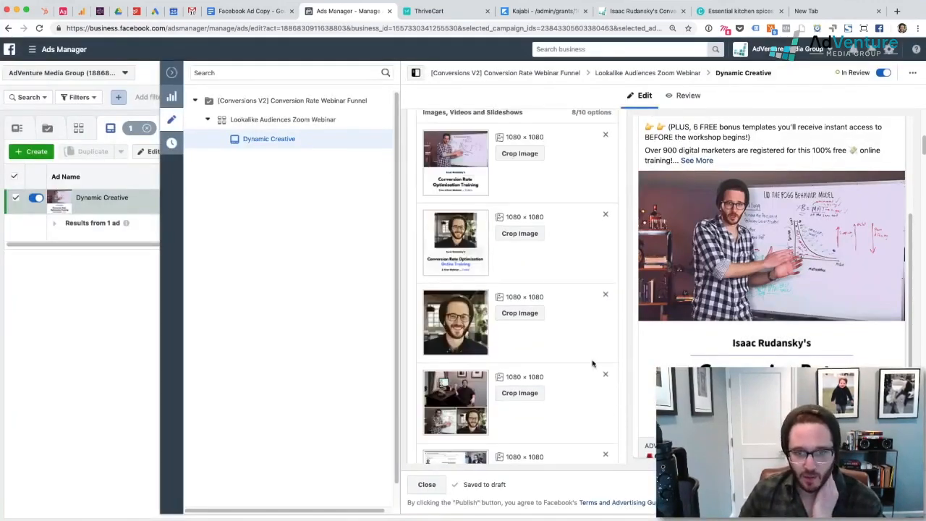
scroll(595, 356, "down", 4)
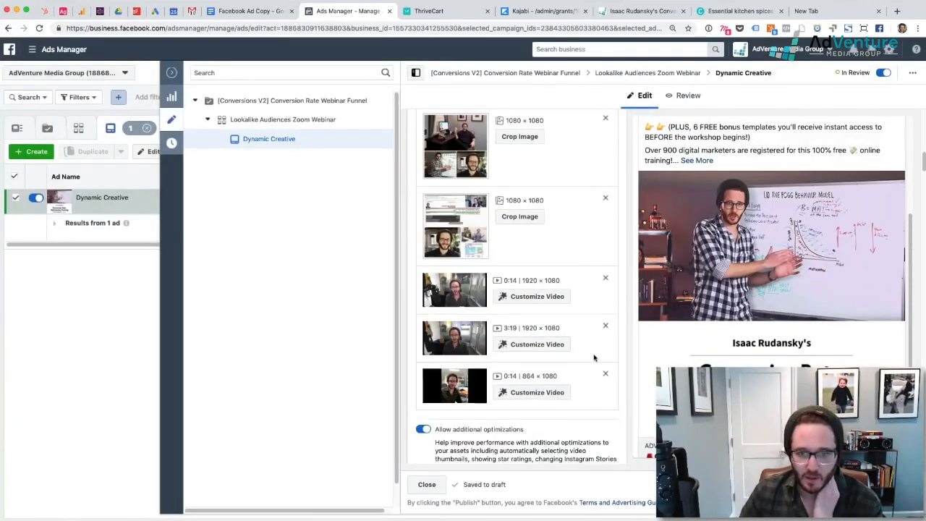
scroll(617, 232, "up", 10)
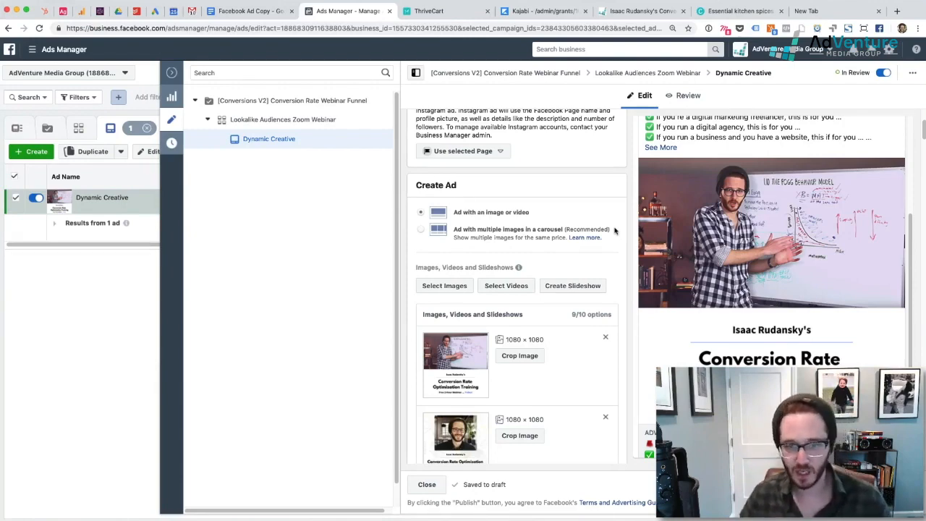
scroll(644, 221, "down", 4)
scroll(637, 253, "up", 5)
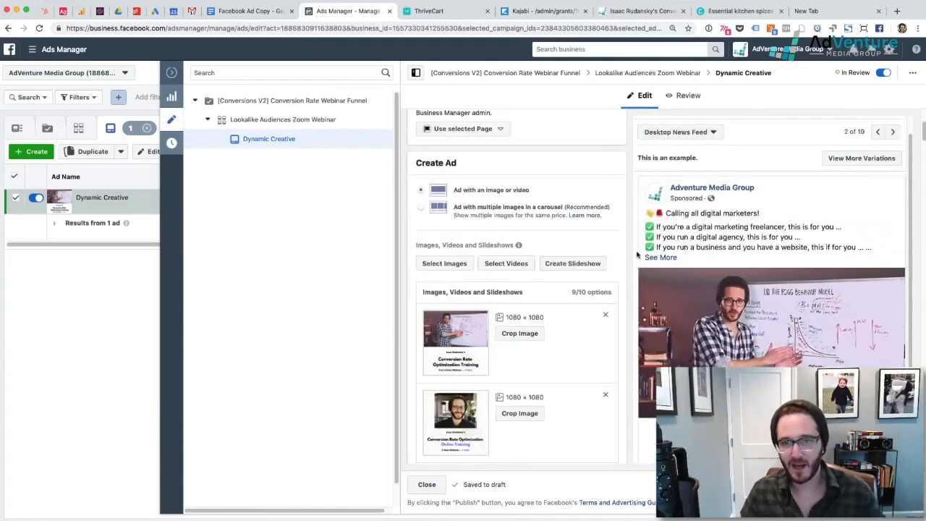
scroll(638, 255, "up", 3)
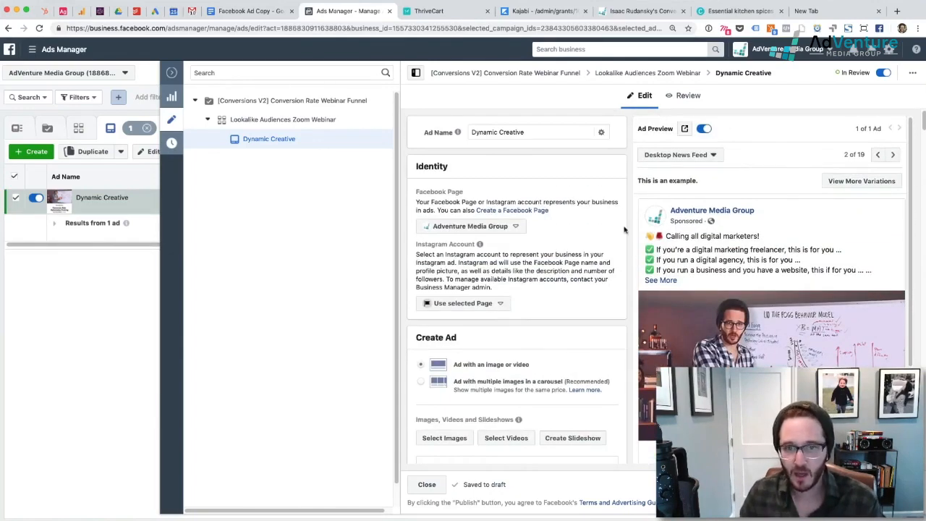
scroll(624, 246, "down", 6)
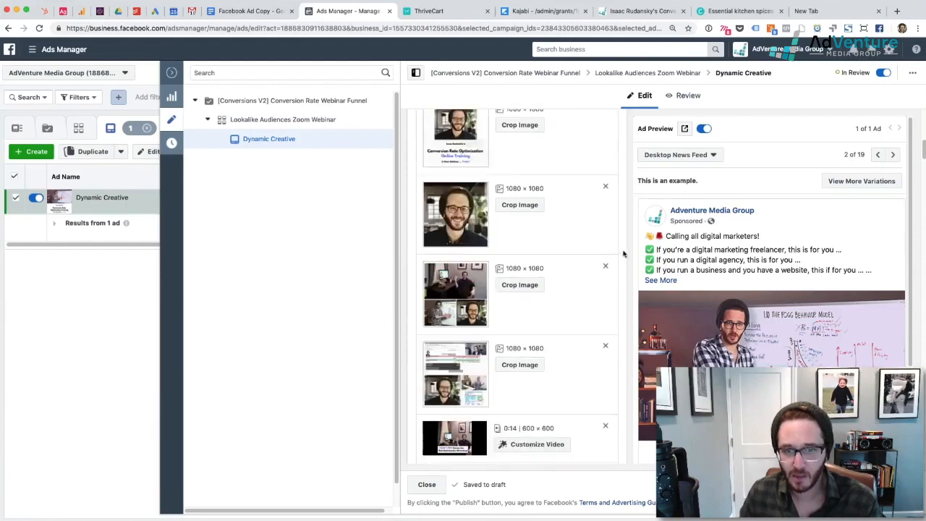
scroll(614, 331, "down", 4)
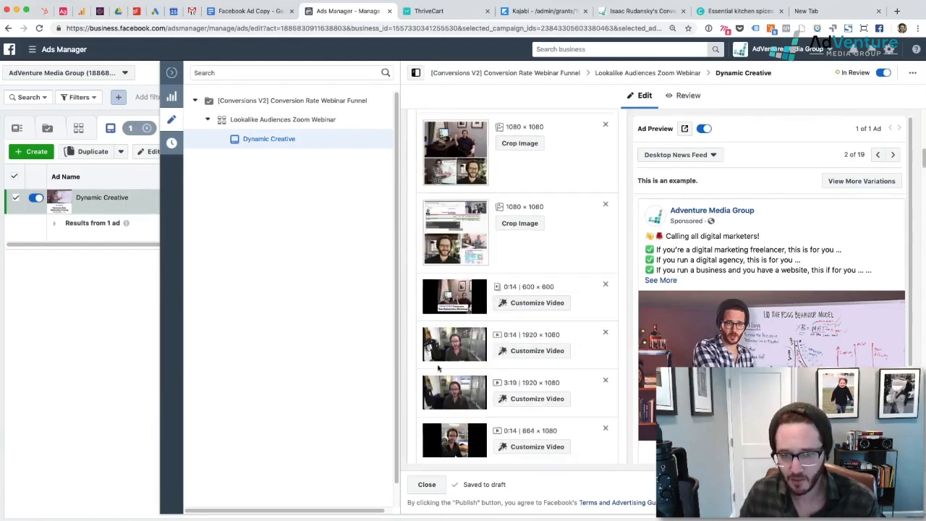
Examine the ad's images, slideshow and videos down to its additional optimizations setting and primary text
scroll(486, 352, "down", 1)
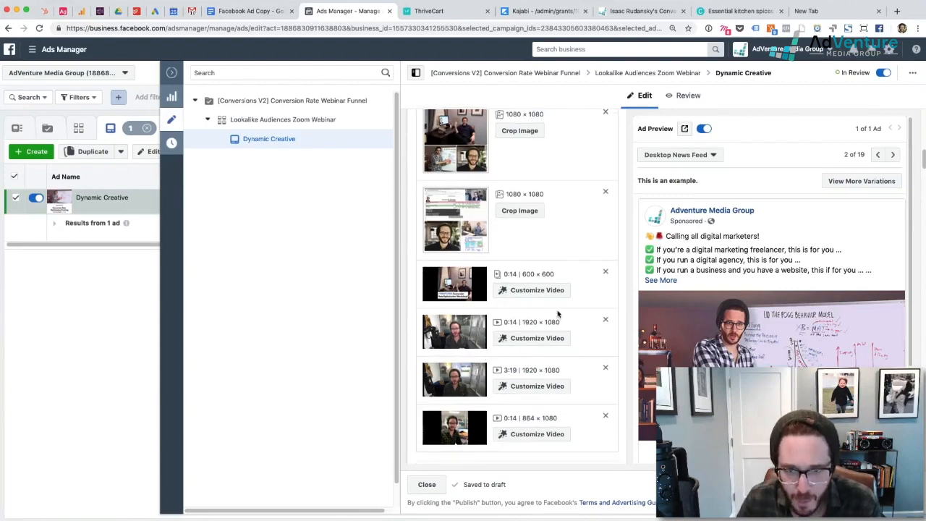
scroll(528, 295, "up", 5)
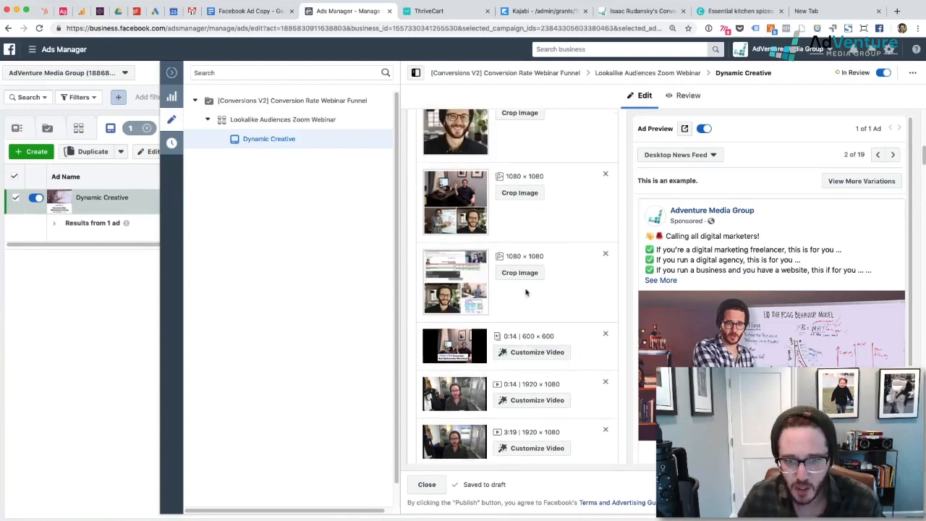
scroll(533, 303, "down", 5)
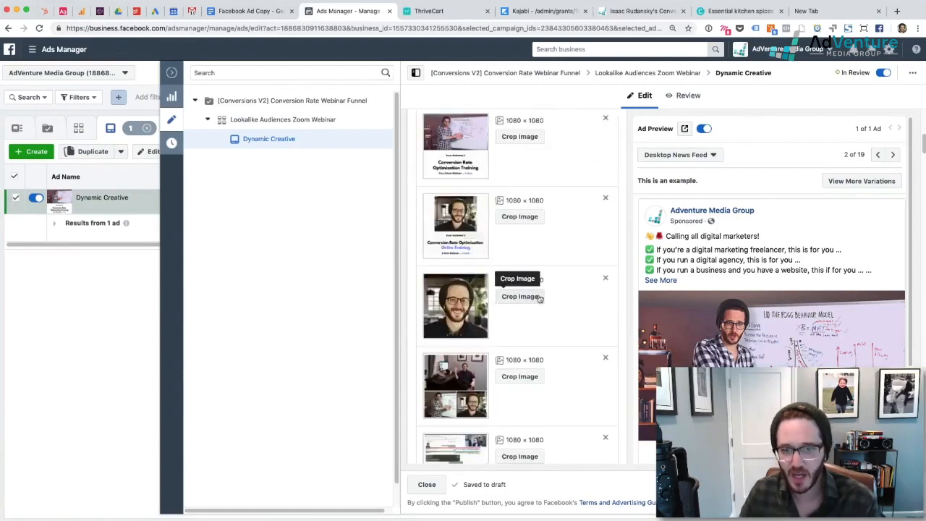
scroll(548, 319, "down", 5)
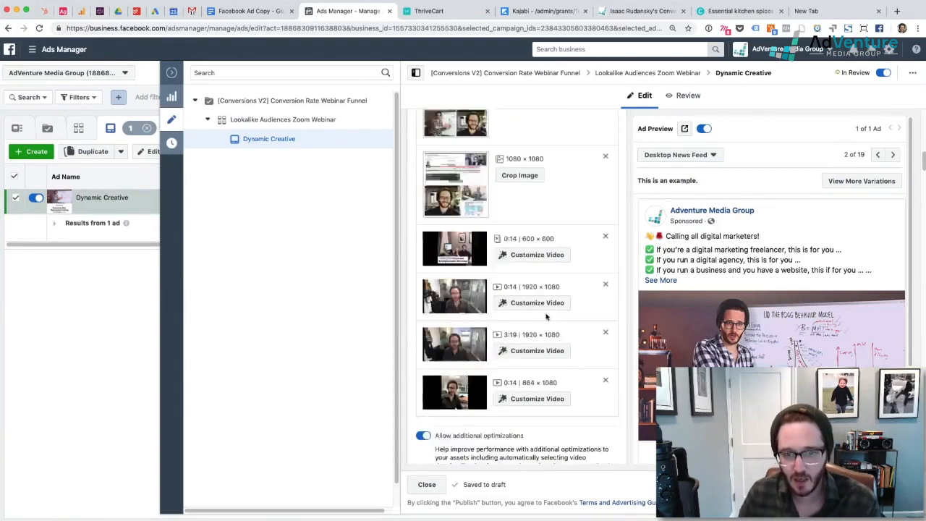
scroll(581, 338, "up", 1)
scroll(581, 341, "down", 4)
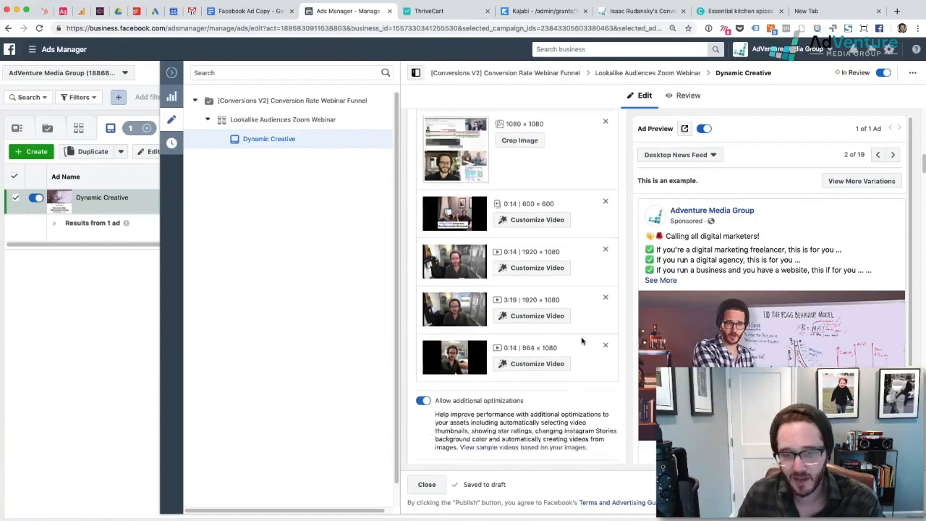
scroll(772, 254, "down", 4)
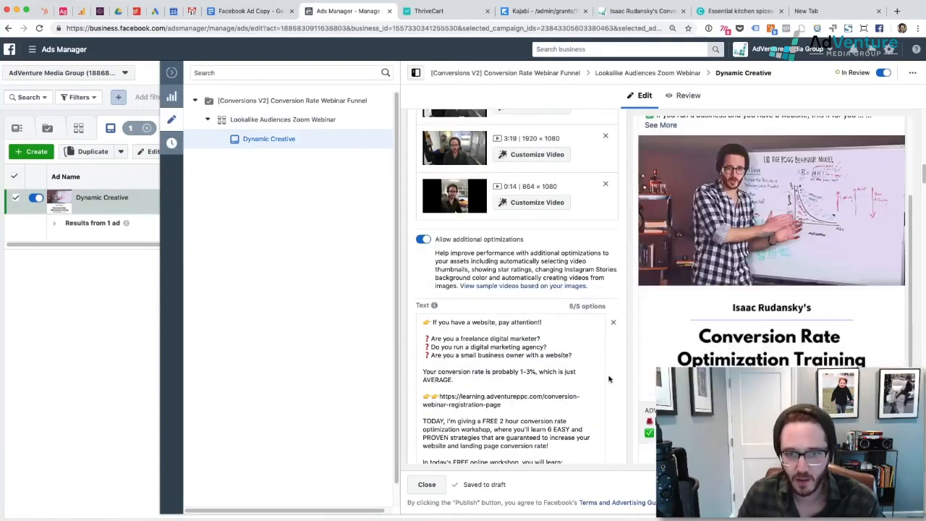
Check the ad's headlines, News Feed link descriptions, calls to action and tracking settings, and publish the ad
scroll(608, 379, "down", 10)
scroll(609, 378, "down", 5)
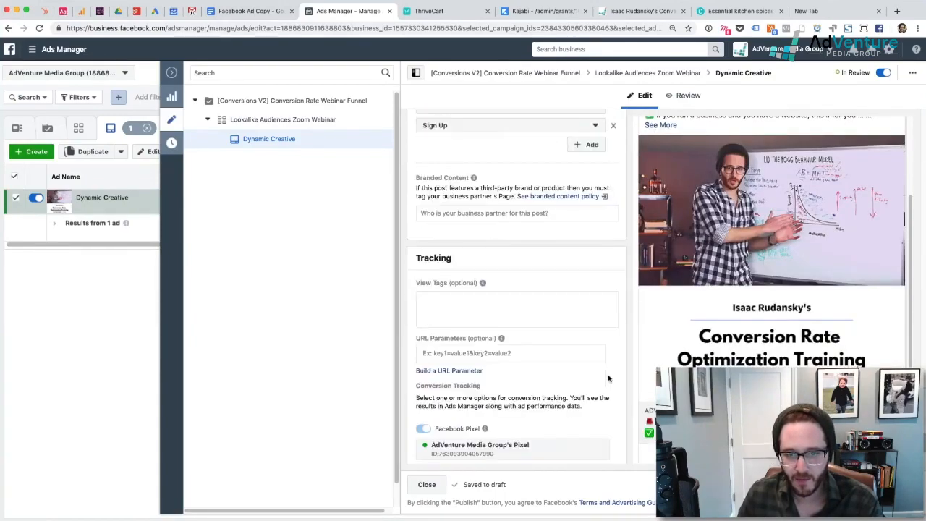
scroll(608, 377, "up", 6)
scroll(480, 329, "up", 1)
scroll(481, 329, "up", 2)
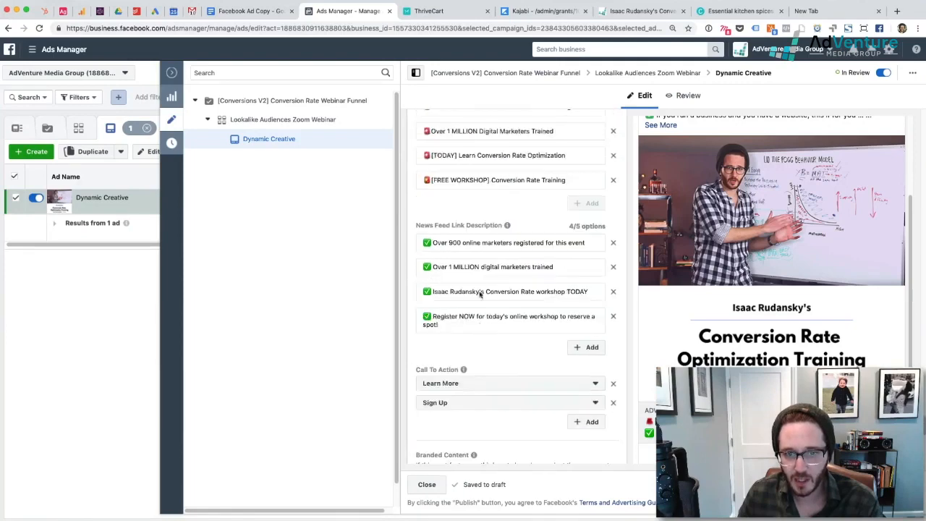
scroll(489, 297, "up", 1)
scroll(488, 321, "up", 3)
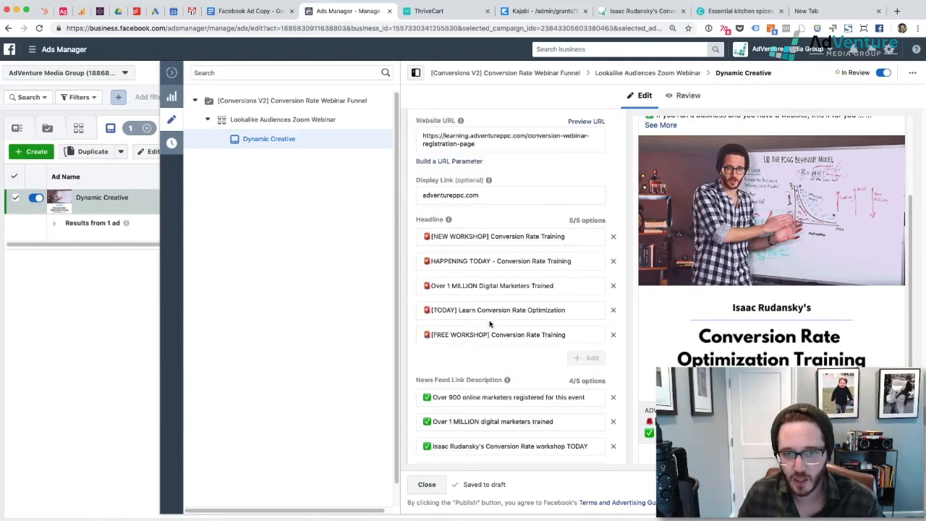
scroll(556, 340, "down", 10)
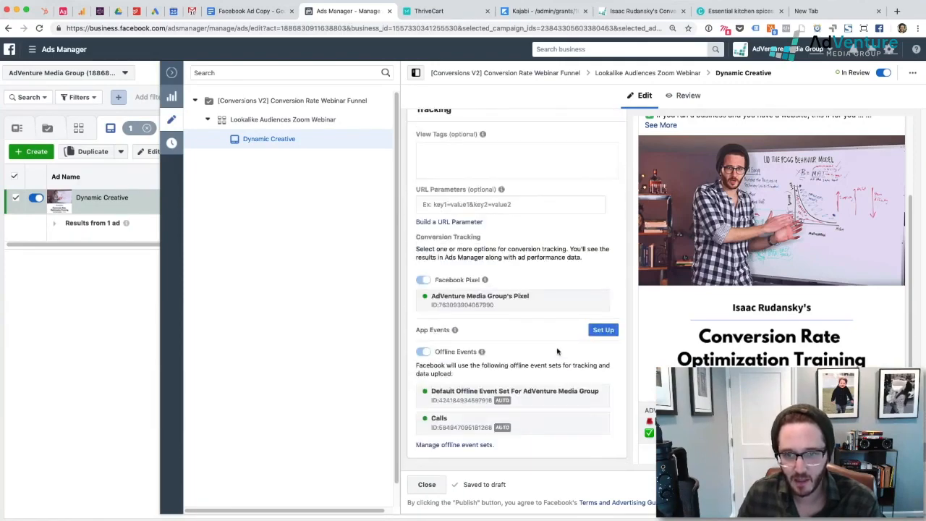
scroll(771, 217, "down", 1)
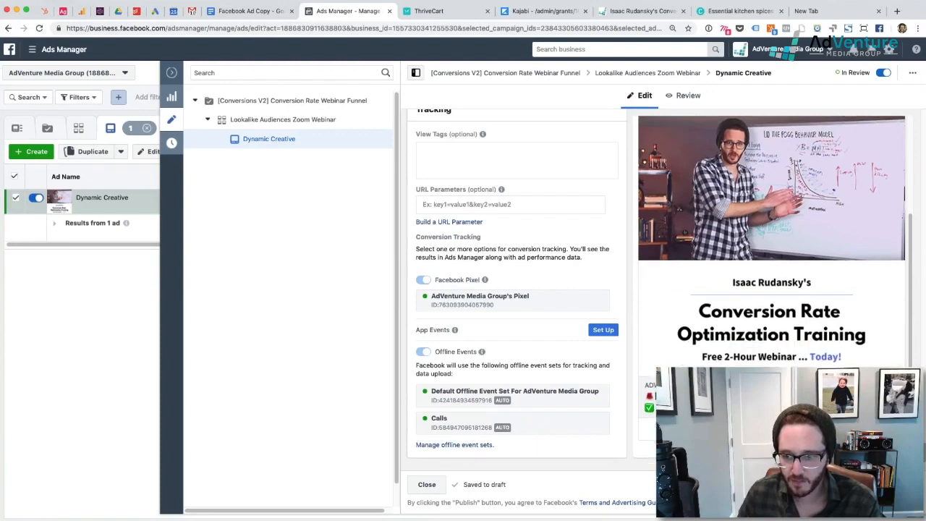
left_click(895, 485)
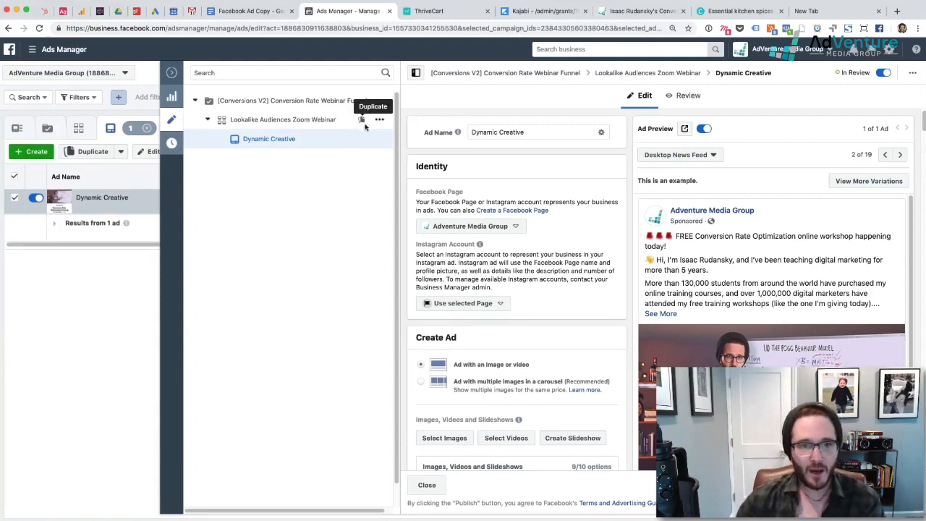
Duplicate the Lookalike Audiences Zoom Webinar ad set once into the existing campaign [Conversions V2] Conversion Rate Webinar Funnel
left_click(362, 121)
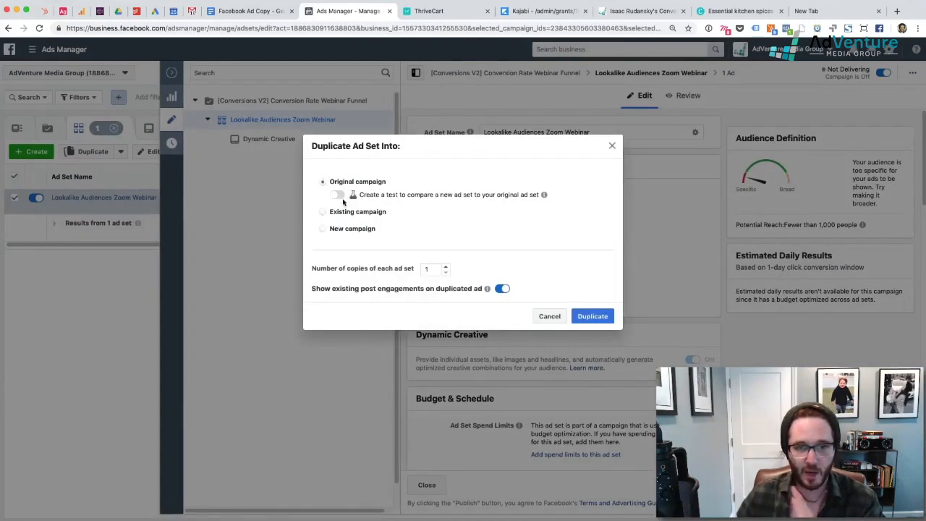
left_click(324, 212)
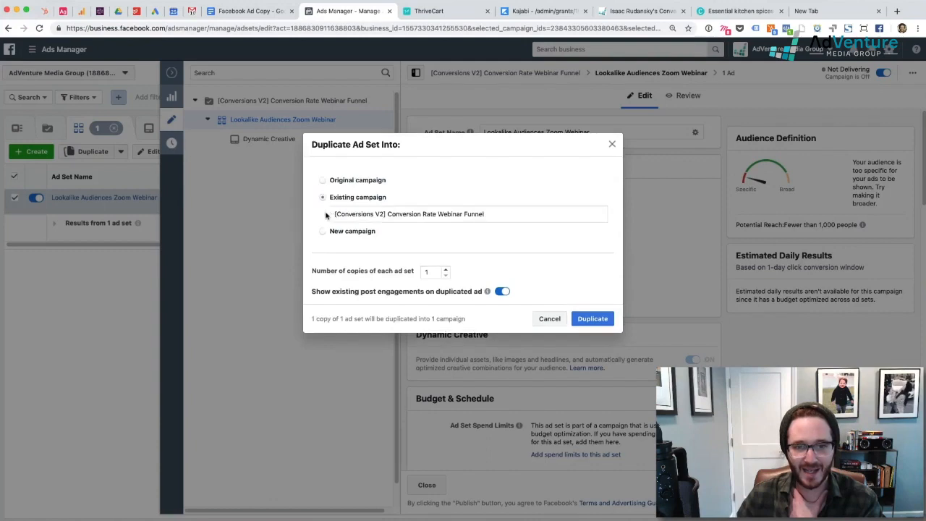
left_click_drag(490, 215, 316, 220)
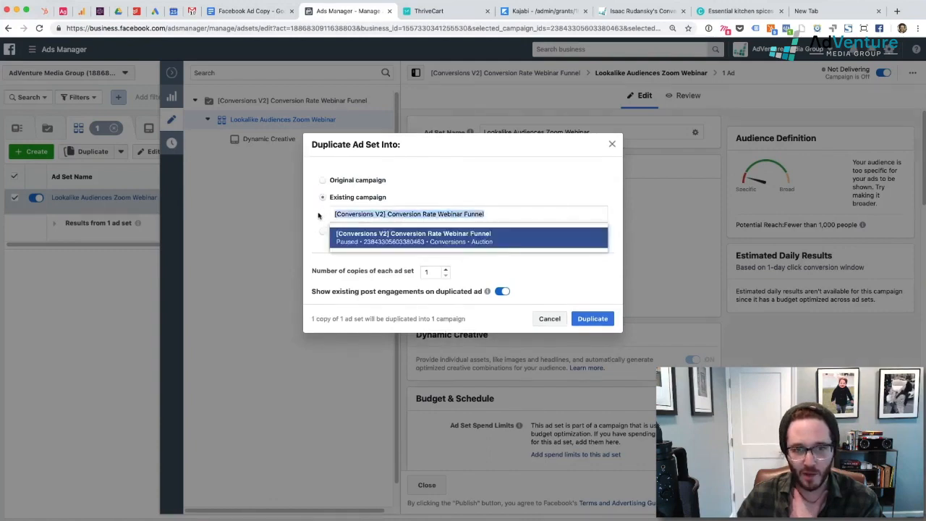
left_click(319, 215)
triple_click(410, 215)
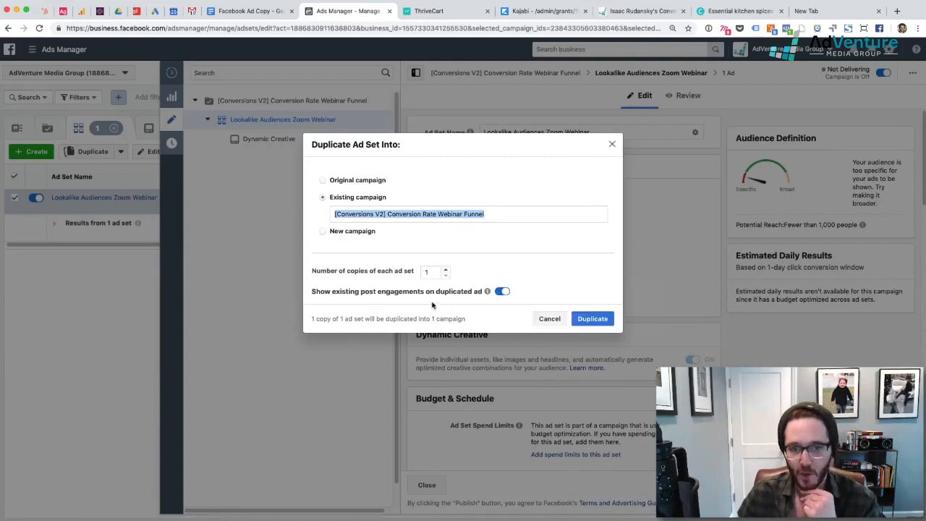
left_click(593, 319)
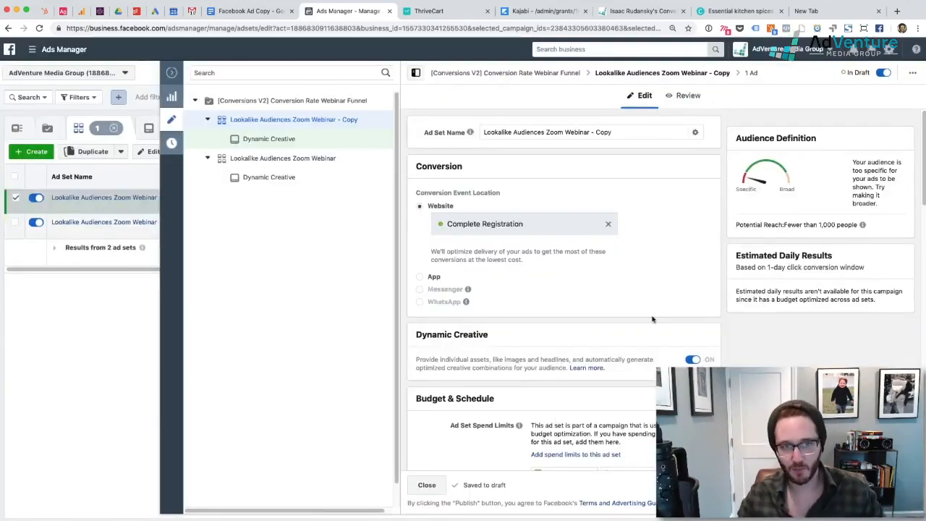
Rename the duplicated ad set as Lookalike Audiences Visitors 180 Days
scroll(644, 314, "down", 3)
scroll(648, 320, "up", 3)
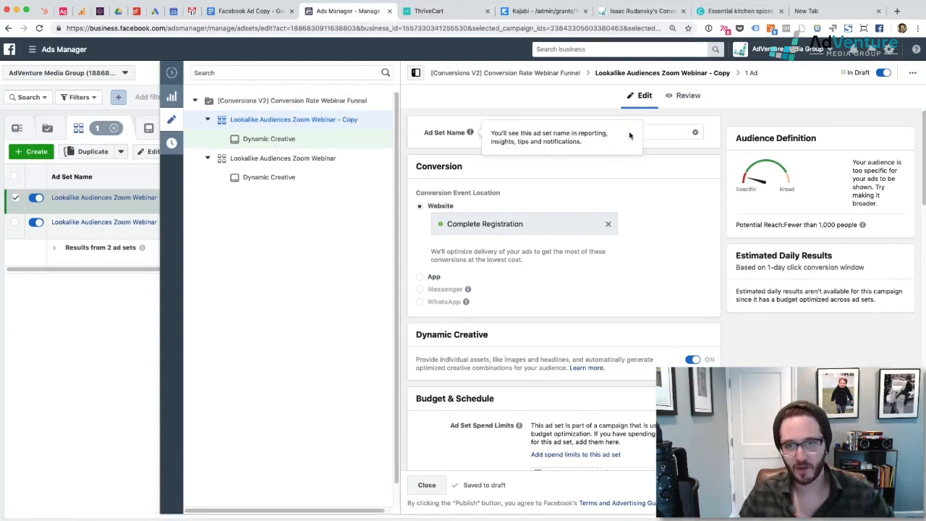
left_click_drag(639, 133, 547, 135)
type("Visitors 1")
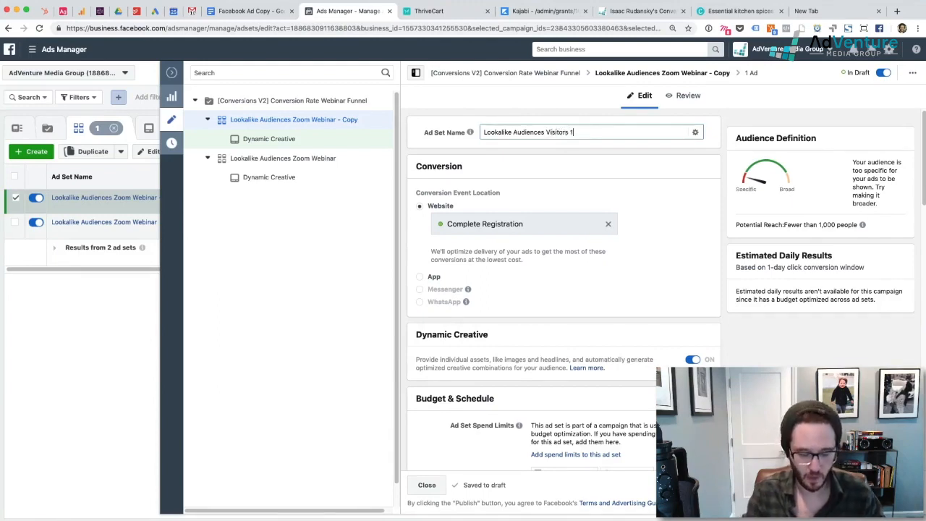
type("80 Da")
key("BackSpace")
type("ys")
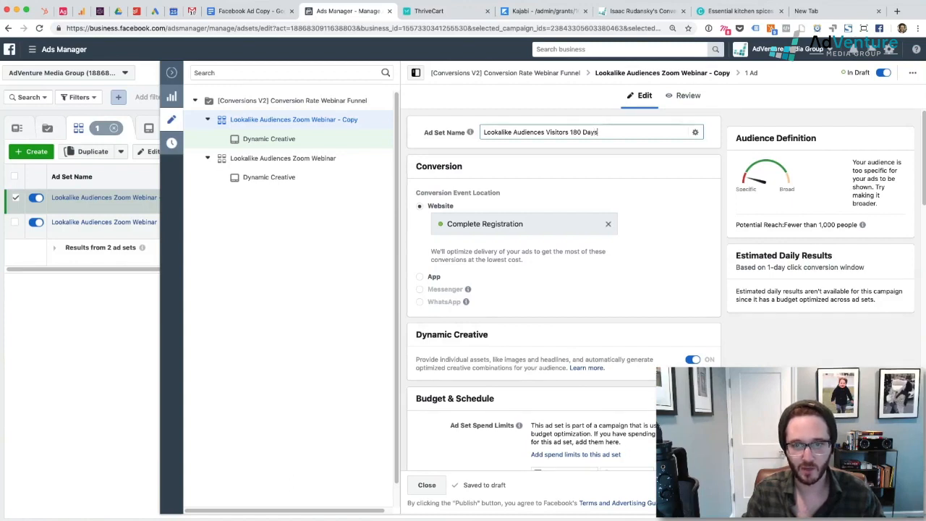
left_click(554, 147)
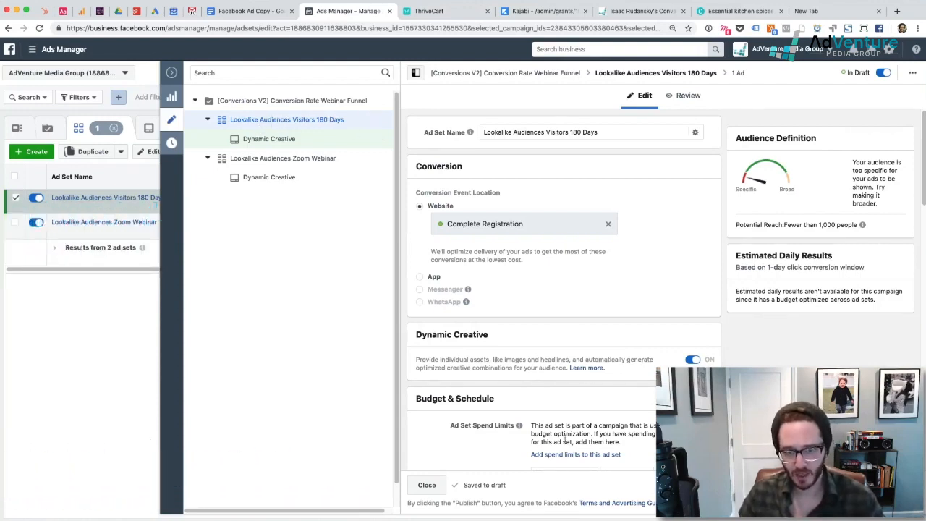
Replace the ad set's two webinar attendee lookalikes with the custom audience Lookalike (US, 1%) - Web Traffic: 180 Days
scroll(557, 376, "down", 5)
scroll(583, 406, "down", 3)
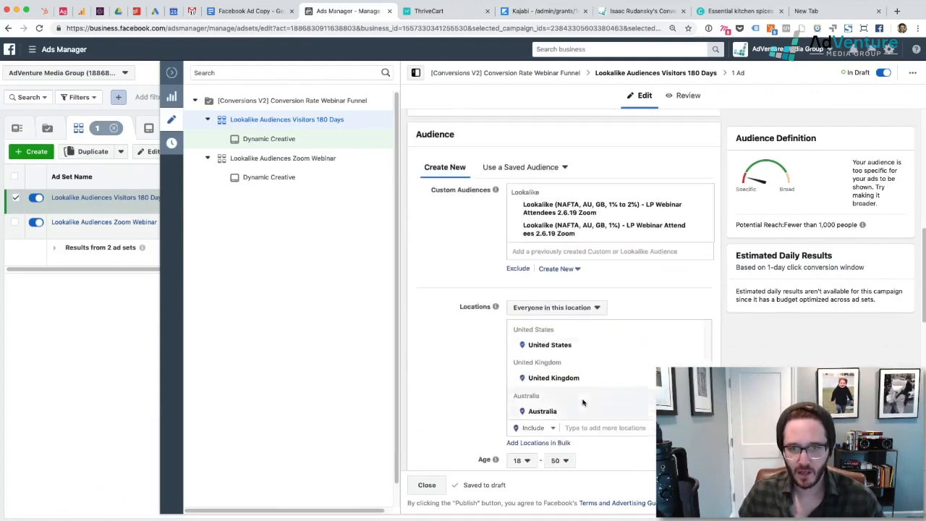
left_click(707, 208)
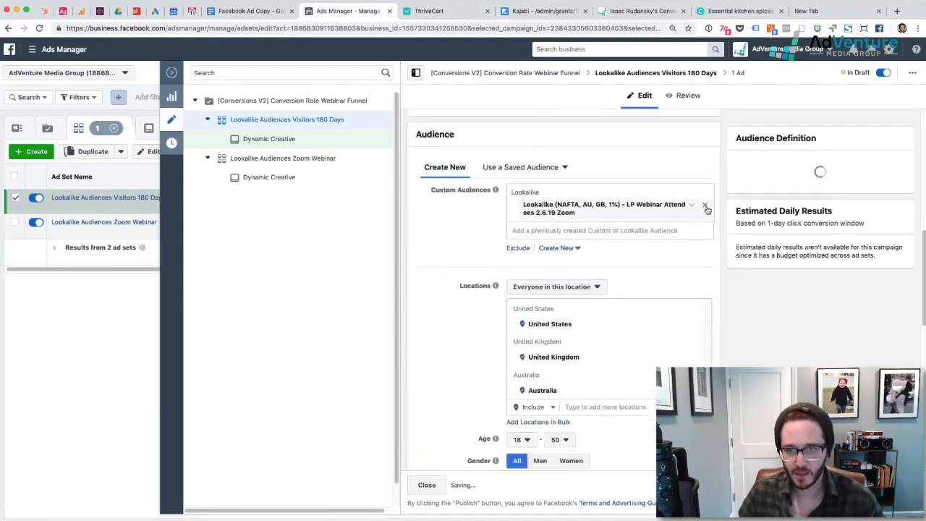
left_click(706, 207)
left_click(530, 193)
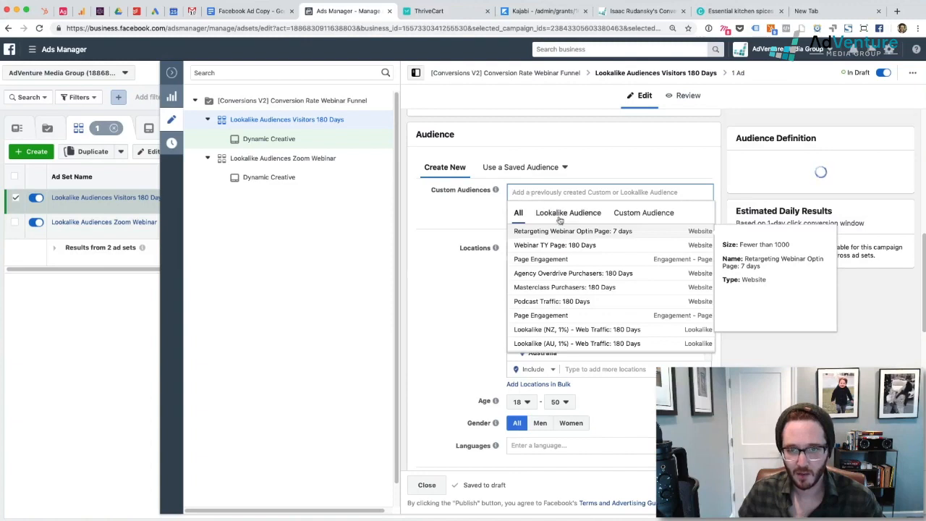
left_click(559, 214)
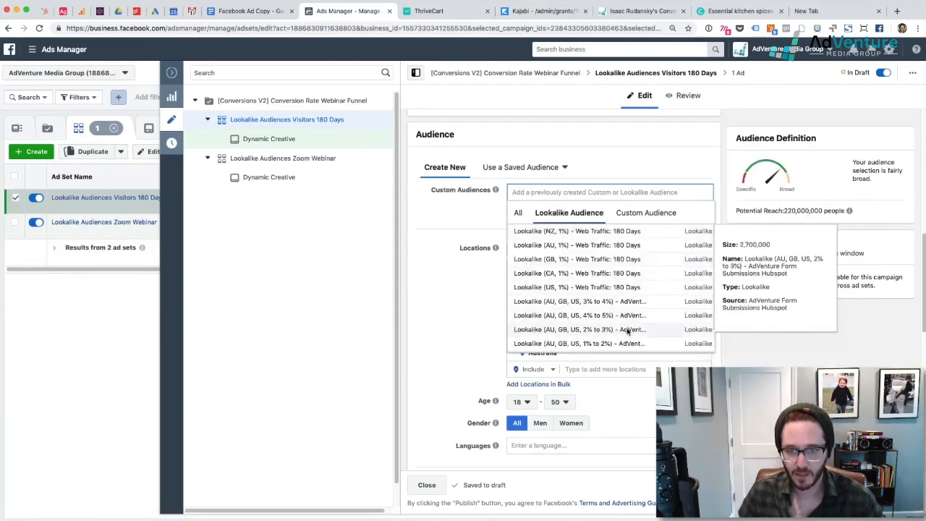
left_click(637, 289)
left_click(455, 243)
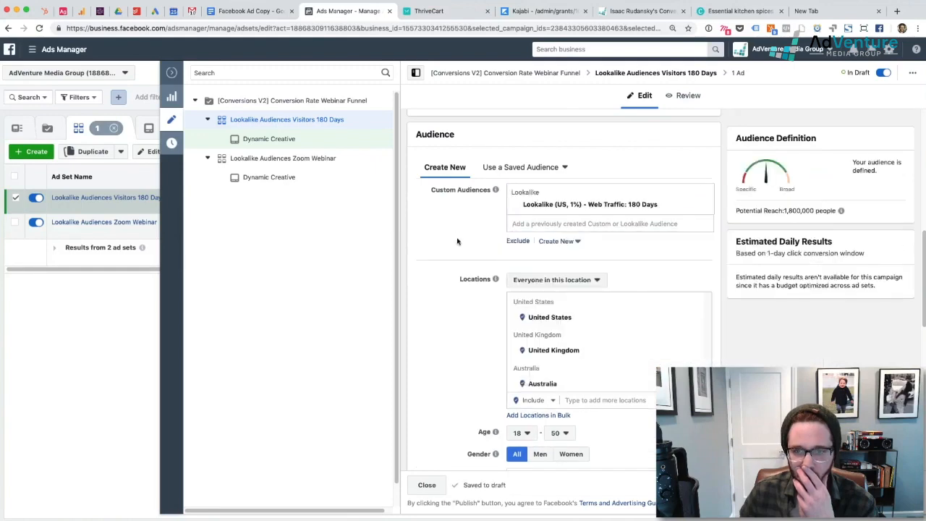
Check the ad set's locations, placement and optimization settings, and publish the Lookalike Audiences Visitors 180 Days ad set
scroll(463, 239, "down", 2)
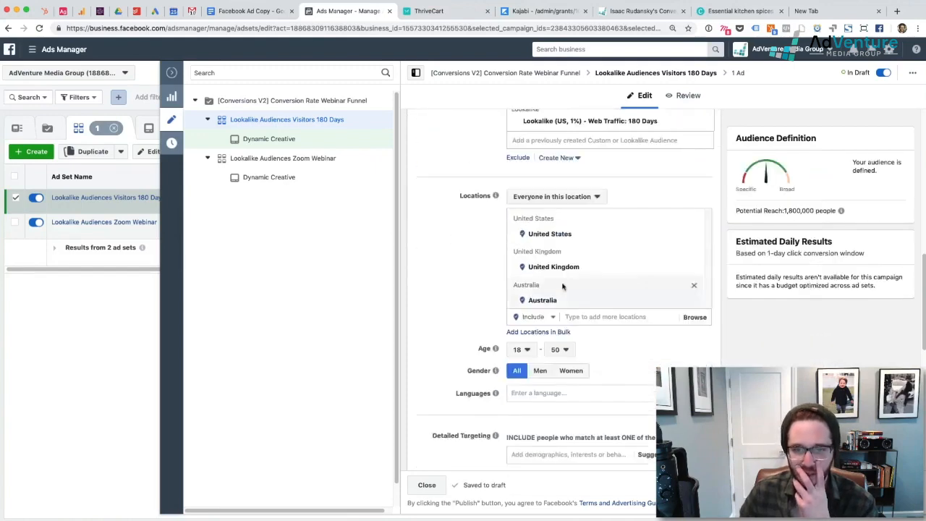
scroll(651, 348, "down", 6)
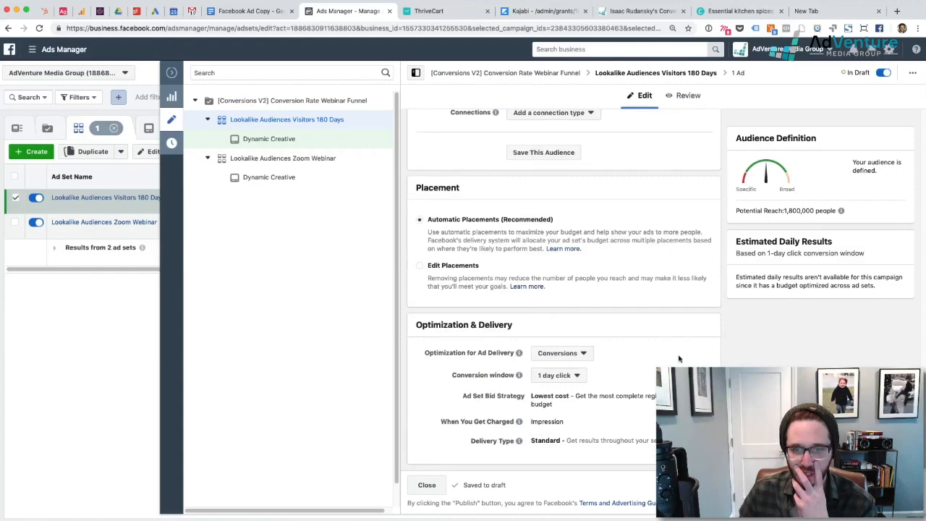
scroll(679, 359, "up", 12)
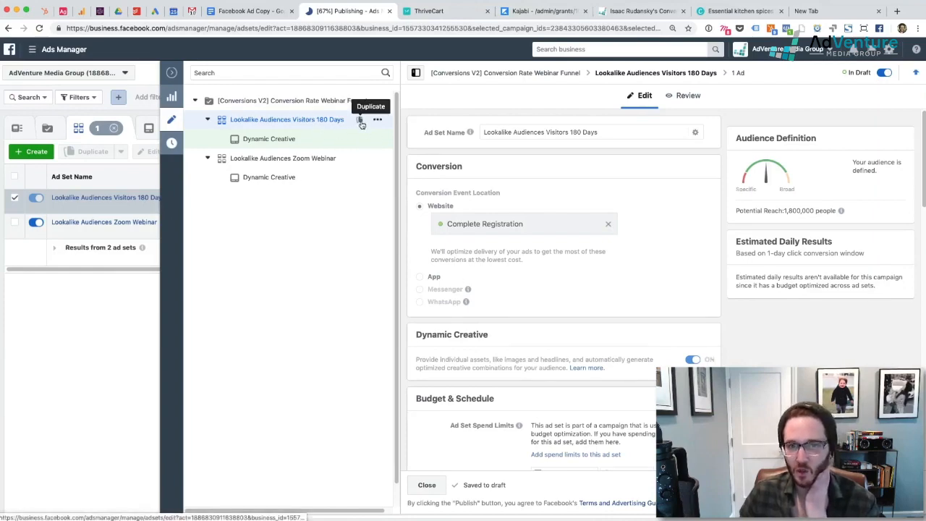
left_click(362, 126)
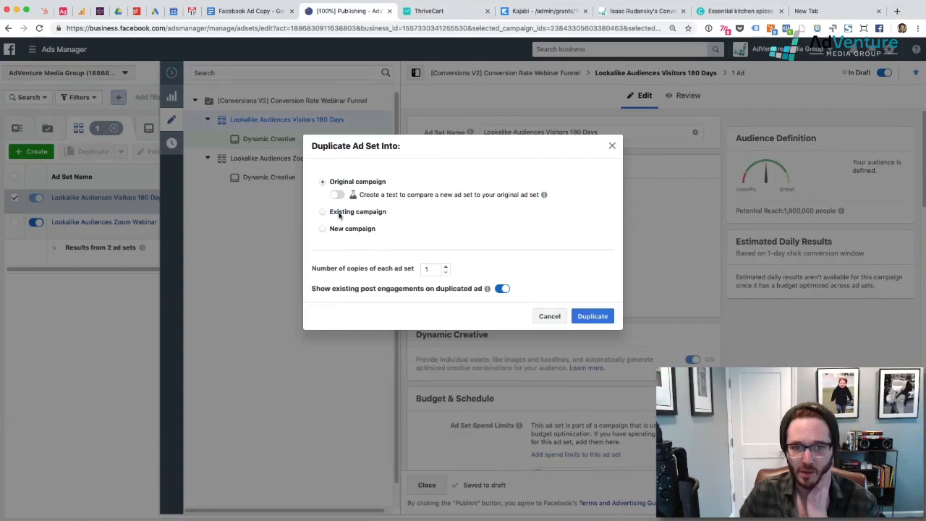
key("Return")
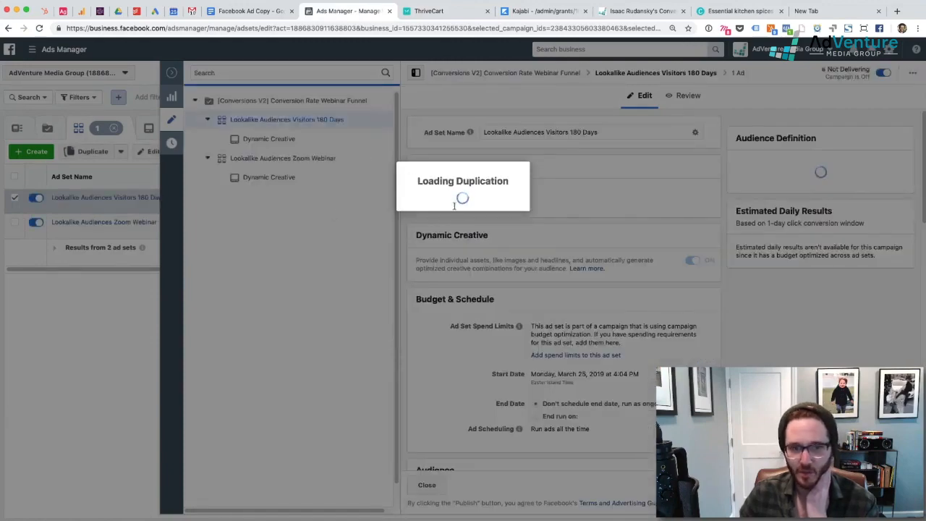
left_click(323, 212)
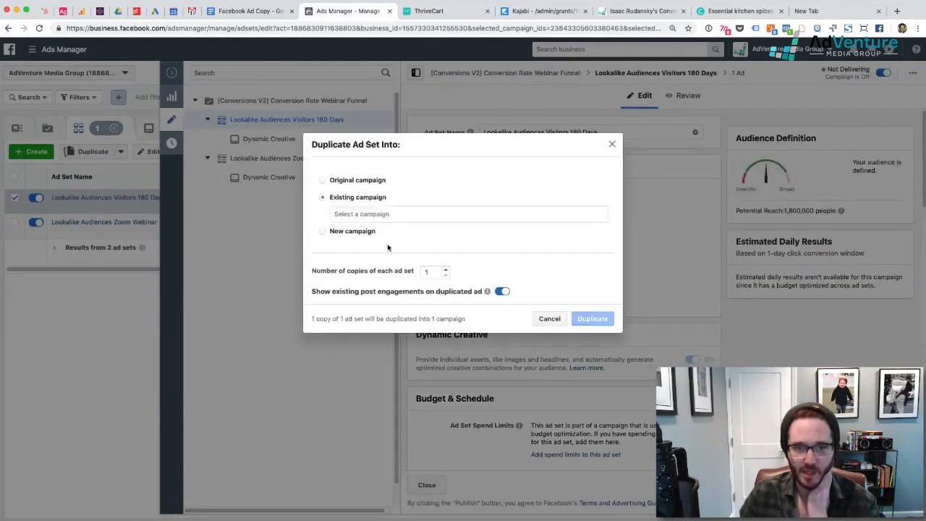
left_click(380, 214)
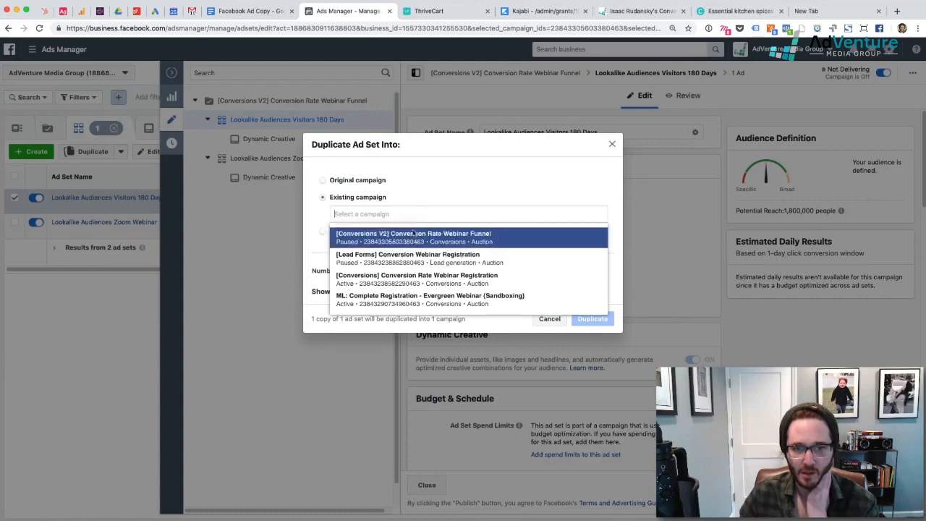
left_click(411, 241)
left_click(549, 319)
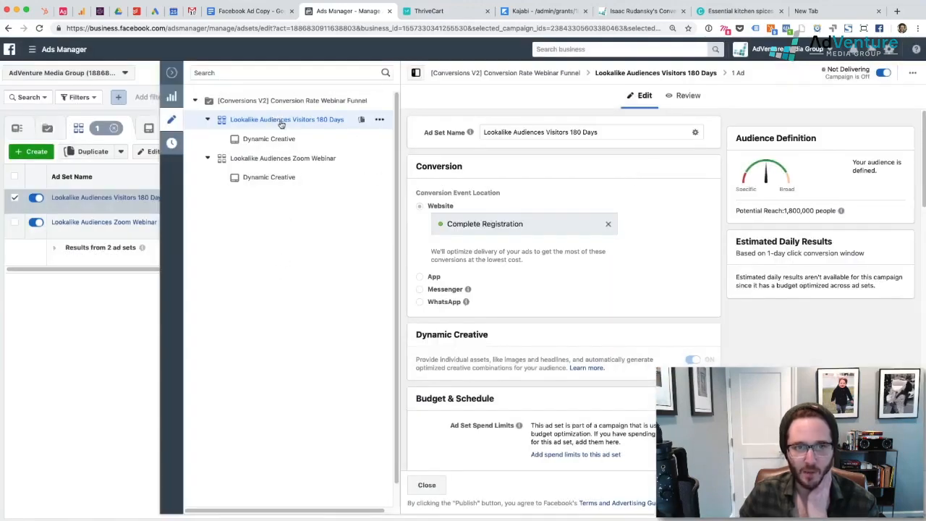
Duplicate the Lookalike Audiences Visitors 180 Days ad set once into the existing campaign [Conversions V2] Conversion Rate Webinar Funnel
left_click(361, 120)
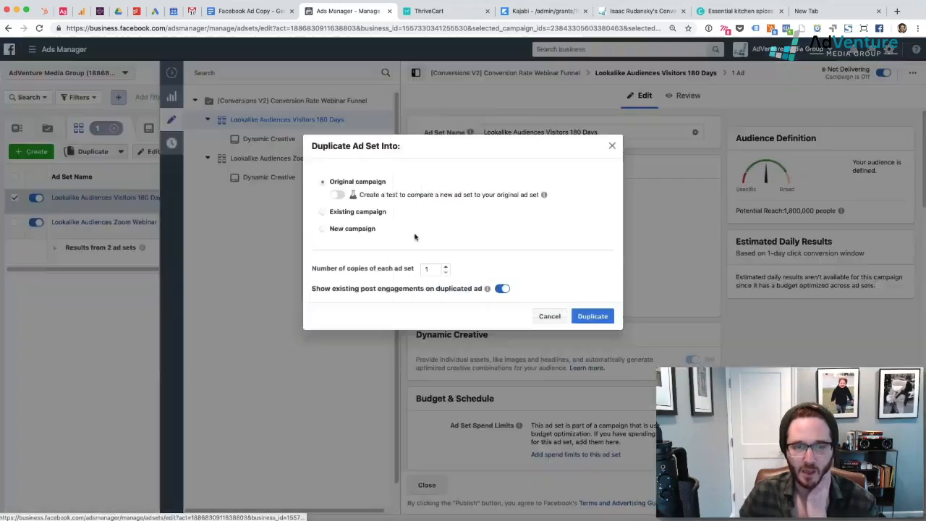
left_click(350, 211)
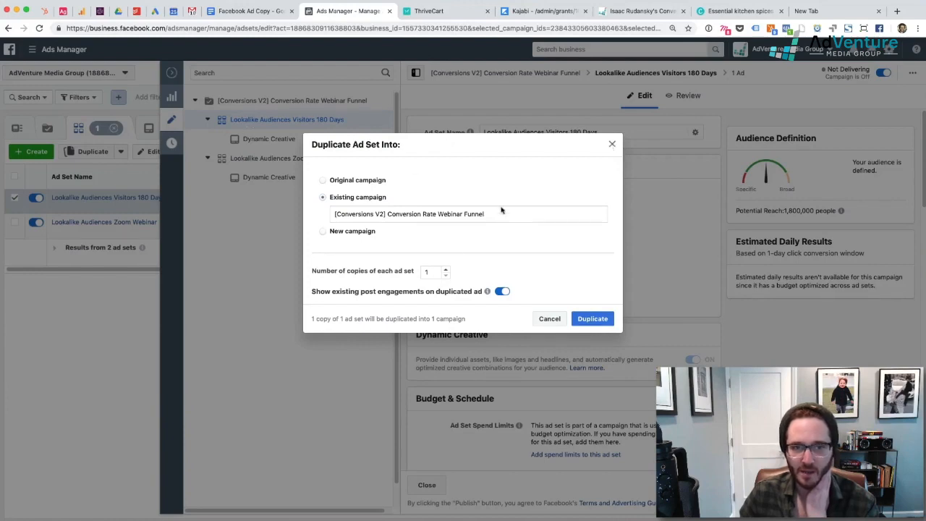
left_click(592, 318)
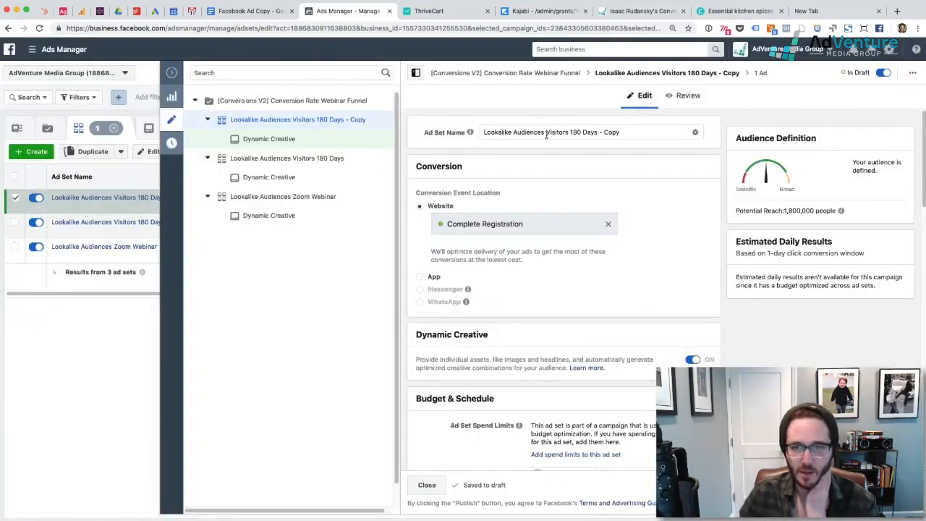
Rename the duplicated ad set as Interests - Online Marketing
left_click_drag(547, 133, 651, 142)
left_click(629, 133)
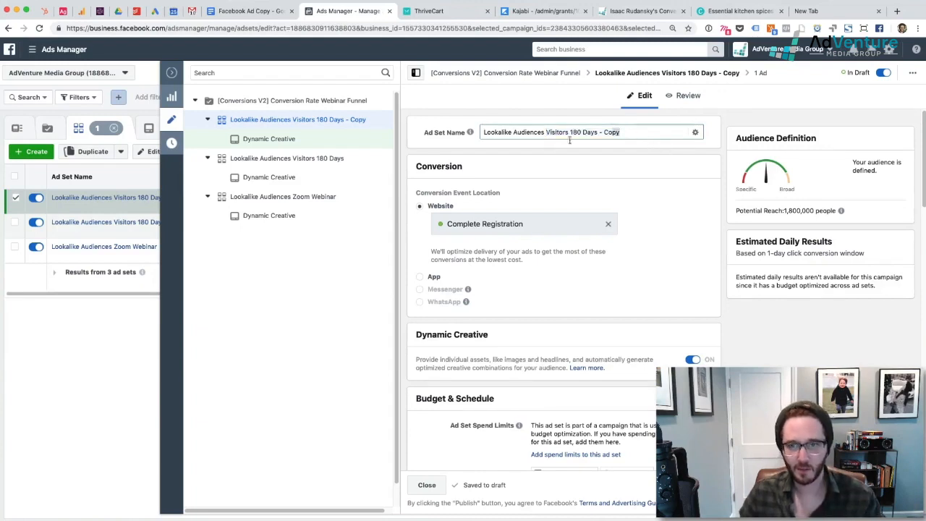
key("super+a")
type("Onl")
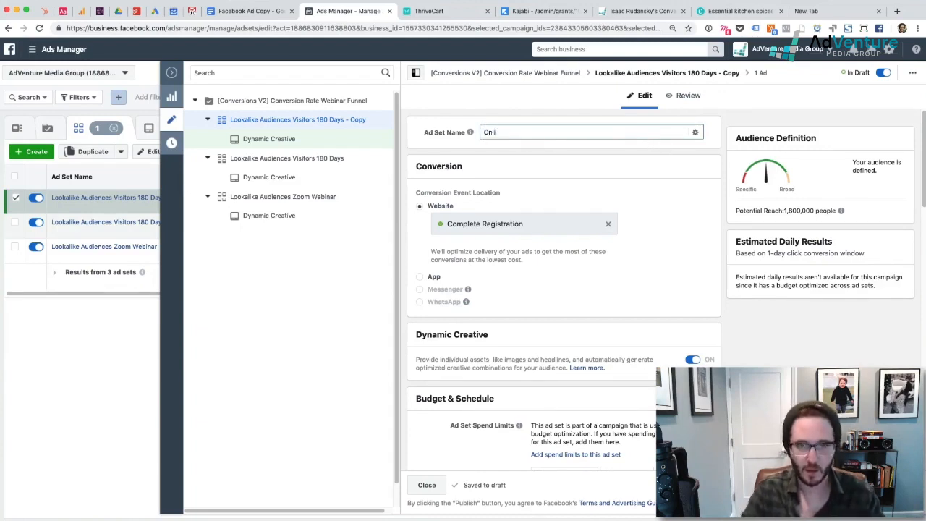
type("ine Ma")
key("super+a")
type("Int")
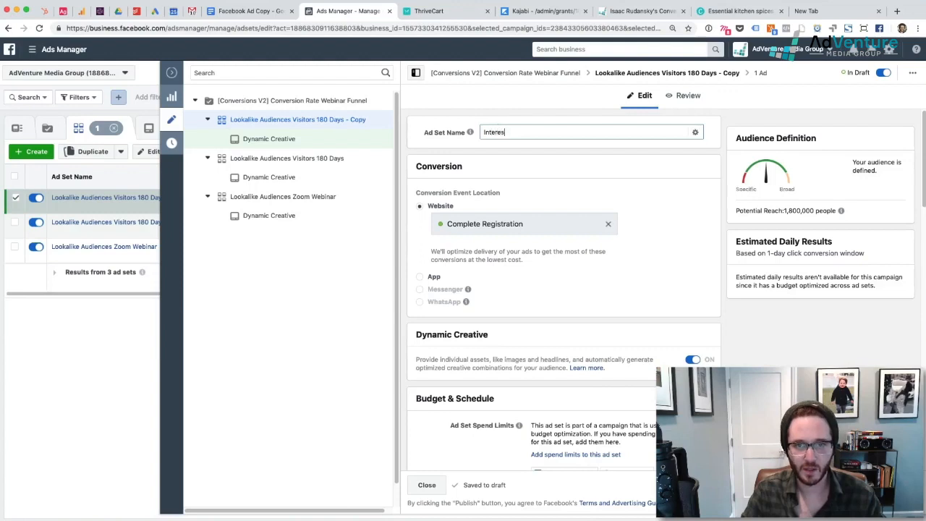
type("erests - Online")
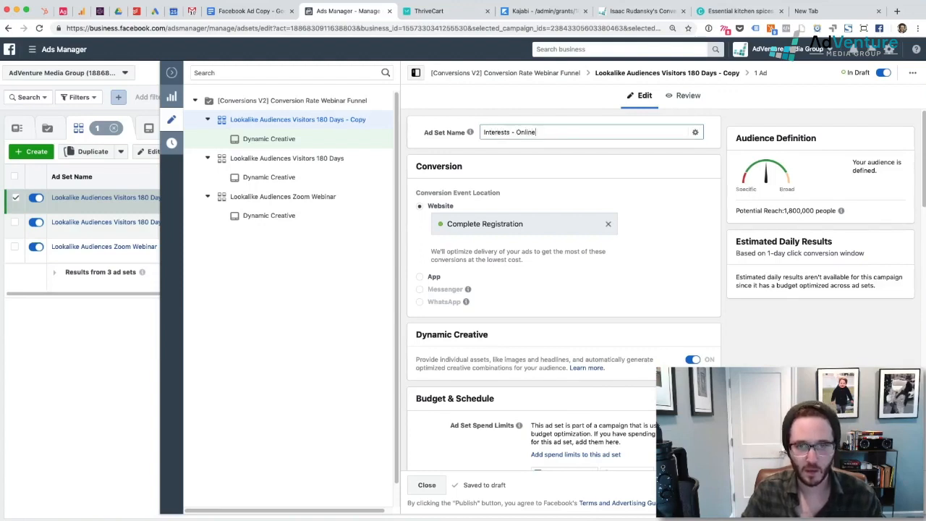
type(" Makr")
key("BackSpace")
key("BackSpace")
type("r")
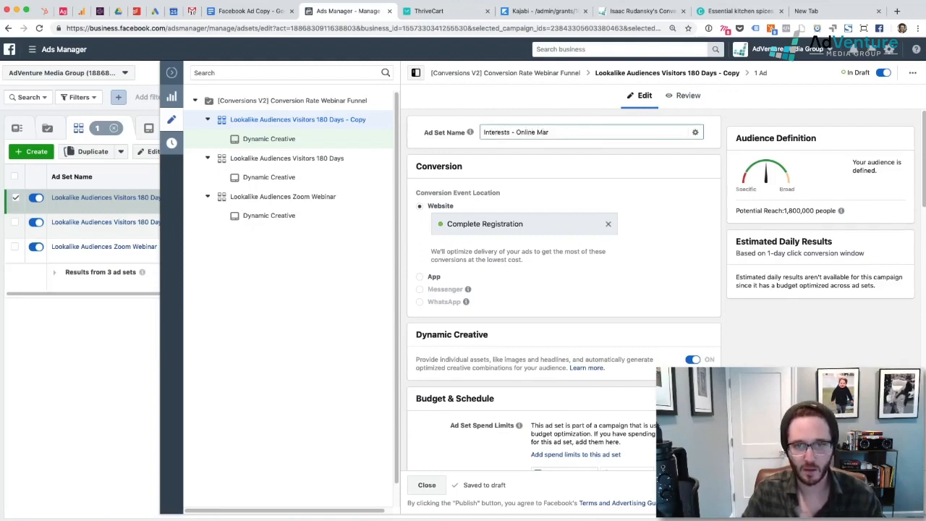
type("ekketing")
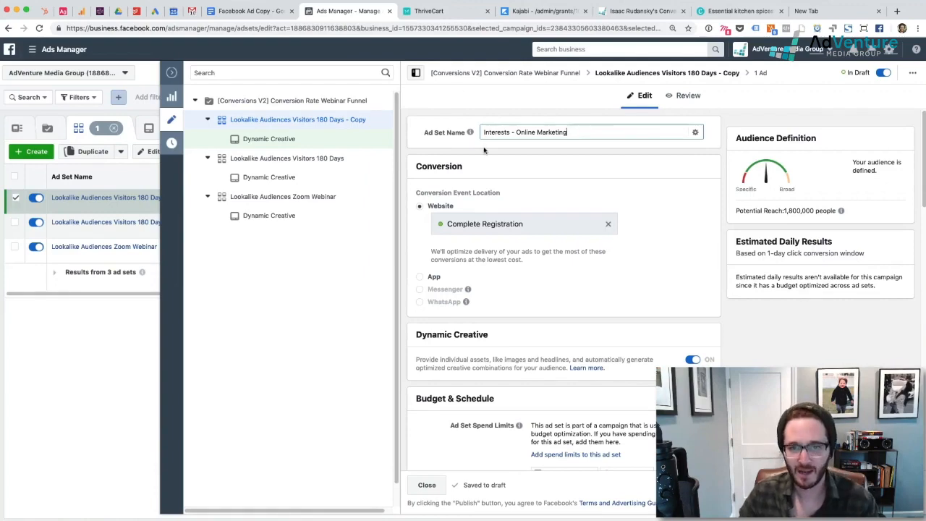
left_click(568, 238)
Remove the custom audience Lookalike (US, 1%) - Web Traffic: 180 Days from the Interests - Online Marketing ad set
scroll(615, 253, "down", 5)
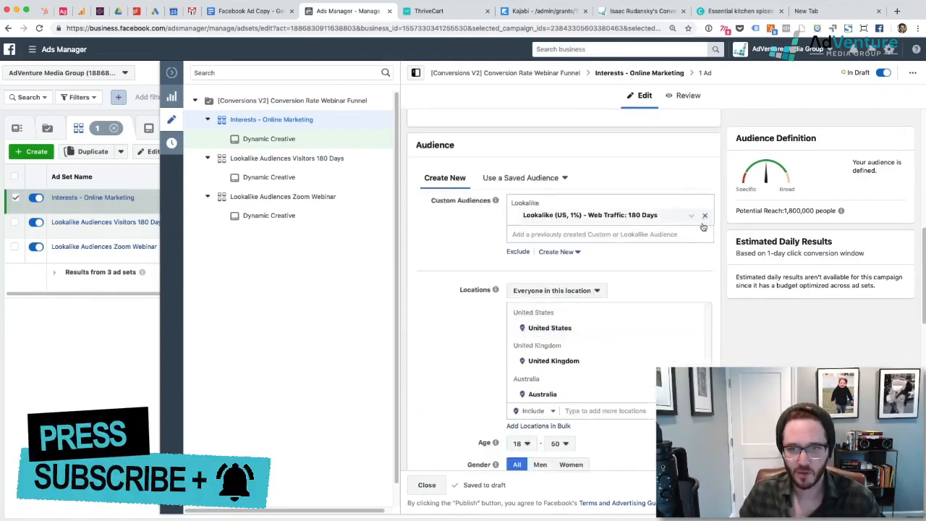
left_click(702, 217)
Add detailed targeting for Small business owners, Online-Marketing, Internet marketing, Advertising, Digital marketing, Online advertising and Social media marketing, with interest expansion enabled
scroll(468, 228, "down", 5)
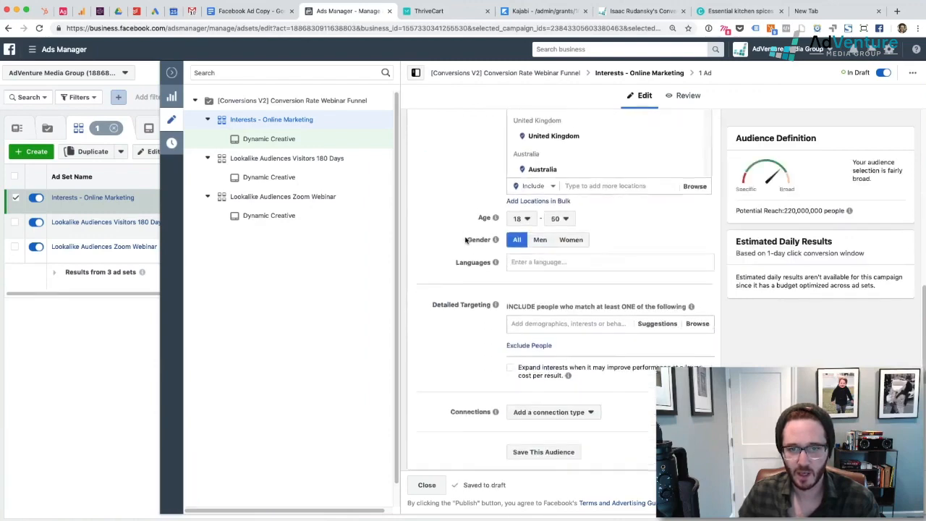
left_click(656, 318)
scroll(499, 237, "down", 2)
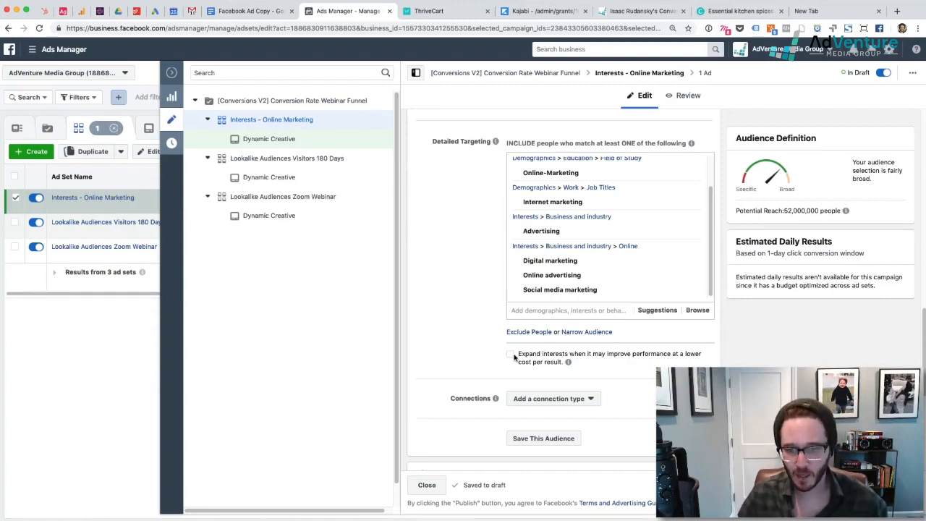
left_click(513, 356)
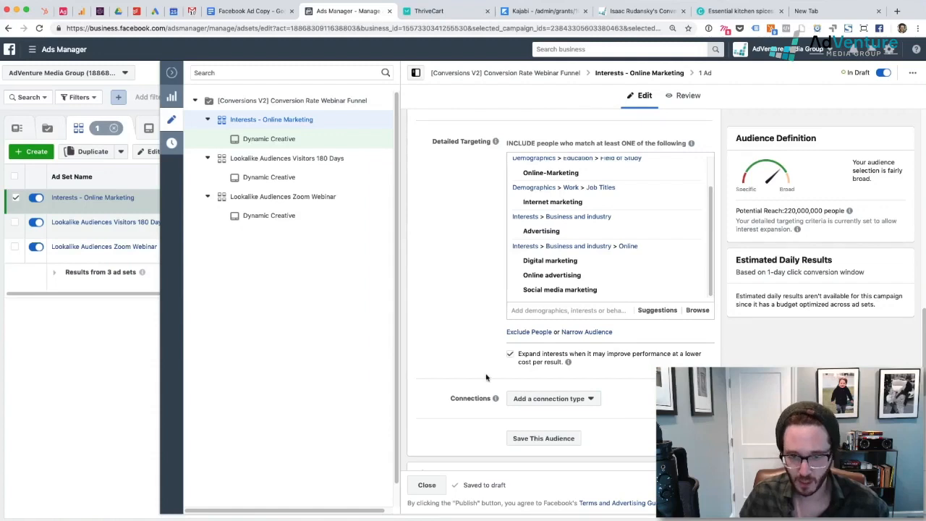
Review the ad set's locations, age range, detailed targeting, placement, schedule and audience definition
scroll(491, 347, "up", 2)
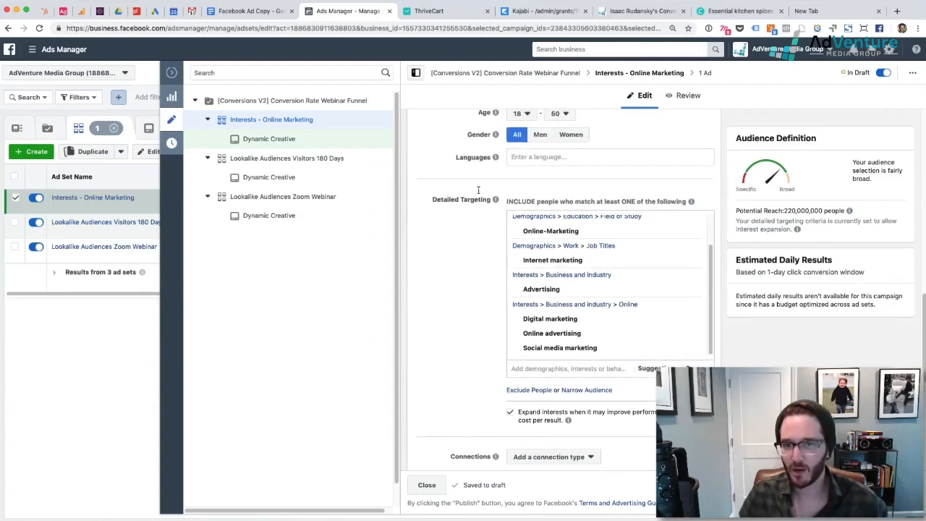
scroll(479, 301, "up", 1)
scroll(474, 300, "up", 4)
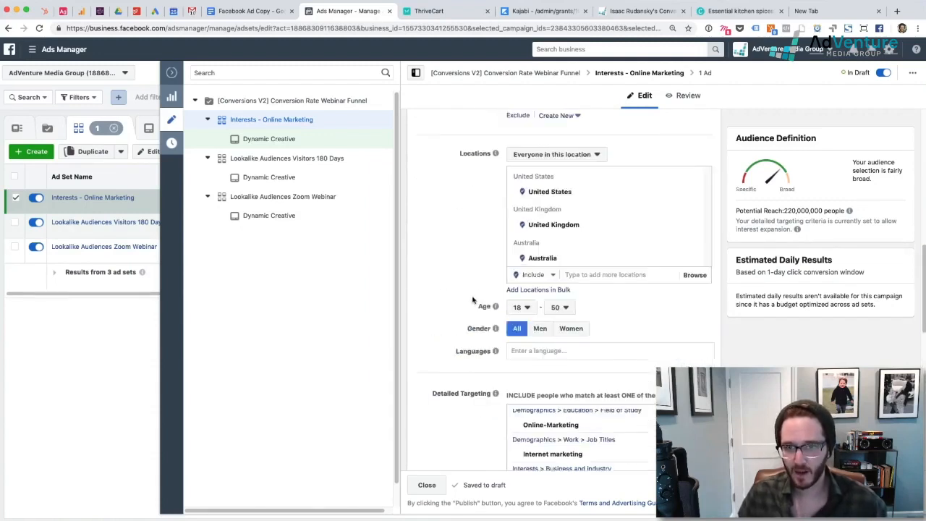
scroll(469, 311, "down", 4)
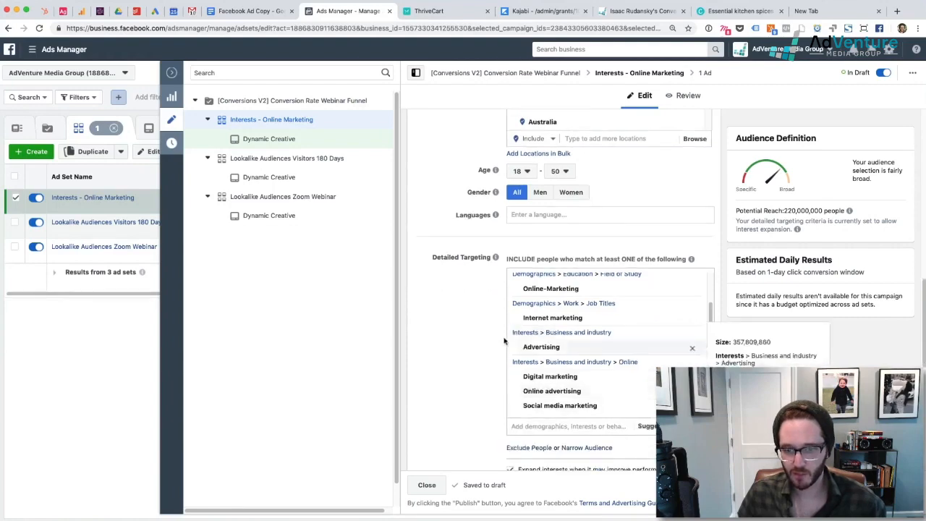
scroll(465, 319, "down", 1)
scroll(482, 340, "down", 3)
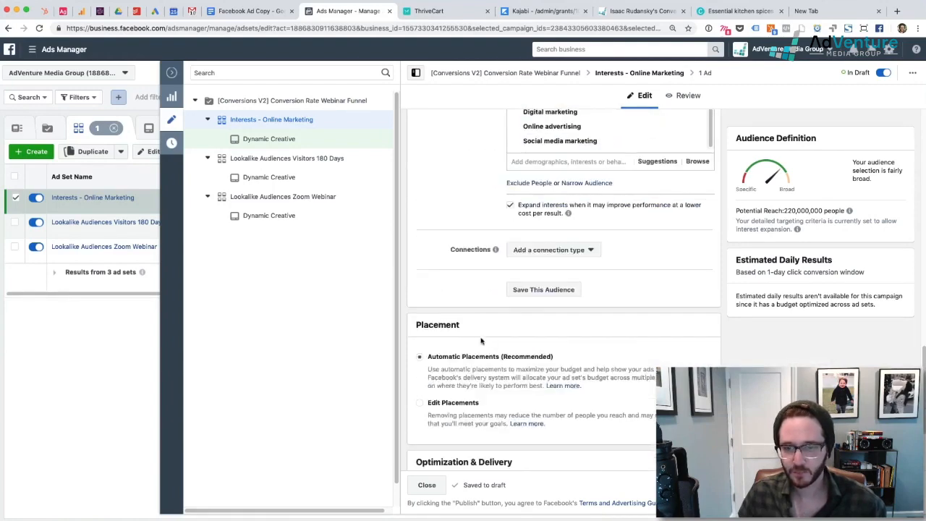
scroll(490, 333, "up", 1)
scroll(485, 376, "up", 3)
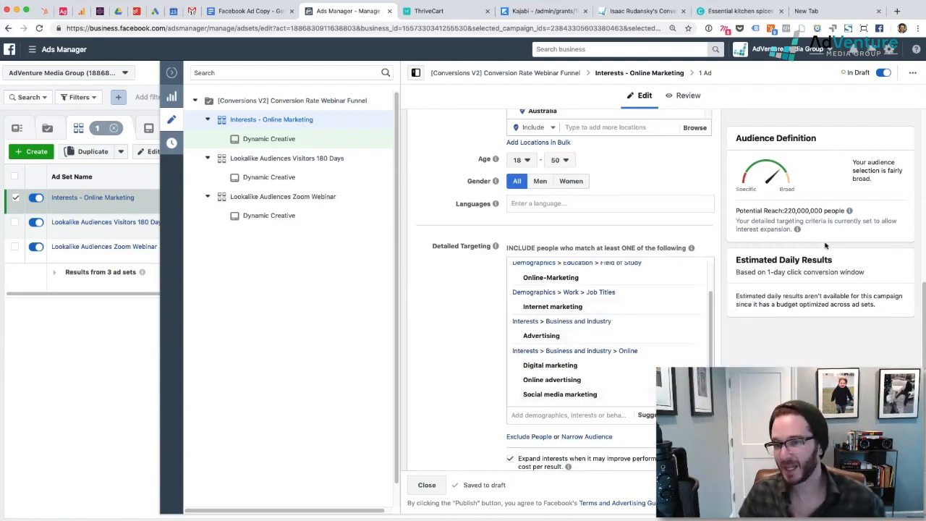
scroll(451, 365, "down", 2)
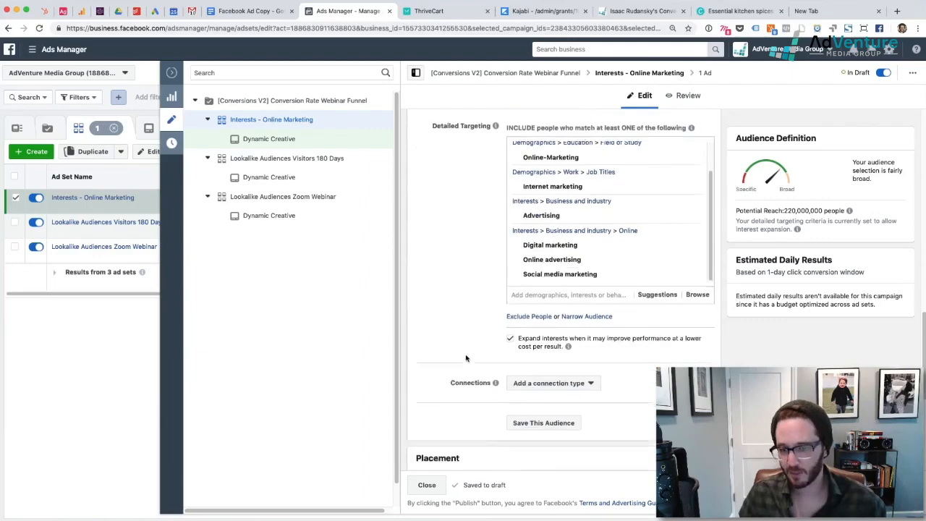
scroll(466, 359, "down", 1)
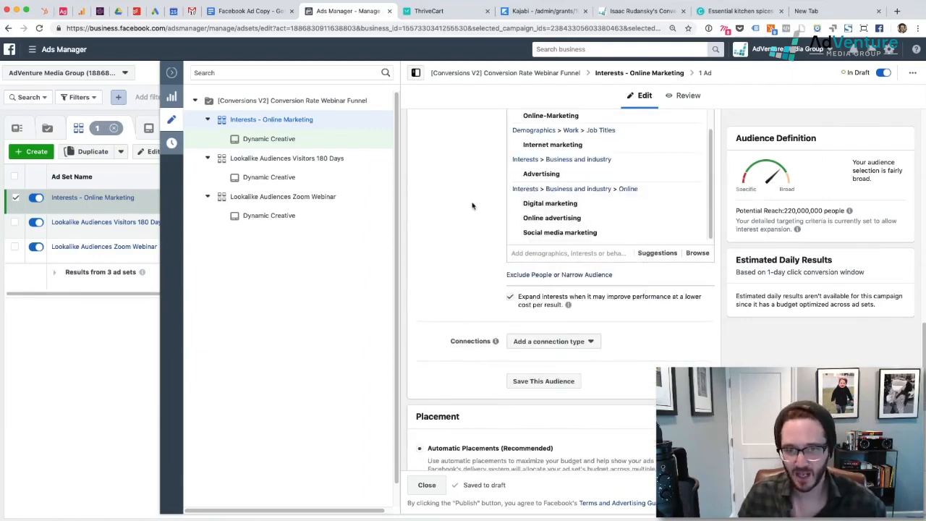
scroll(471, 210, "up", 10)
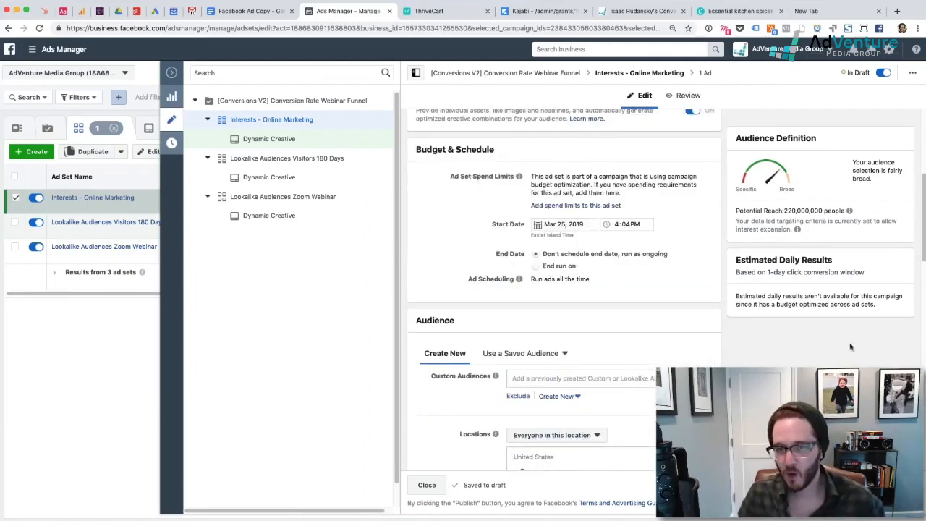
scroll(706, 322, "up", 3)
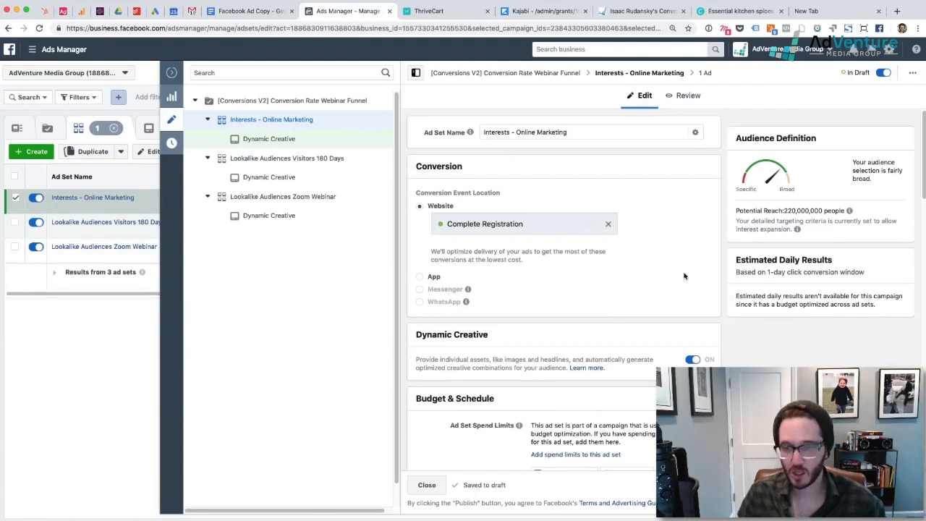
scroll(685, 275, "down", 8)
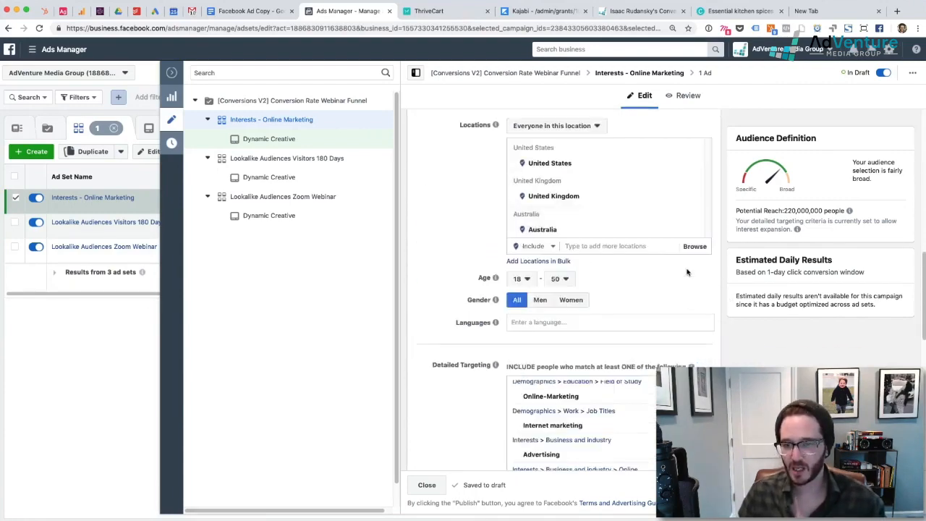
scroll(687, 272, "down", 2)
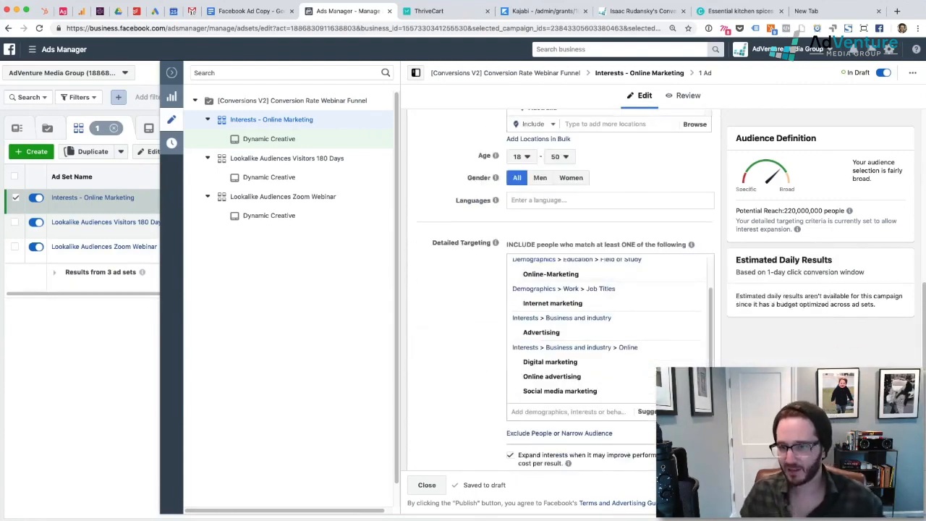
Look through the detailed targeting entries and remove the Advertising interest under Business and industry
scroll(713, 289, "up", 2)
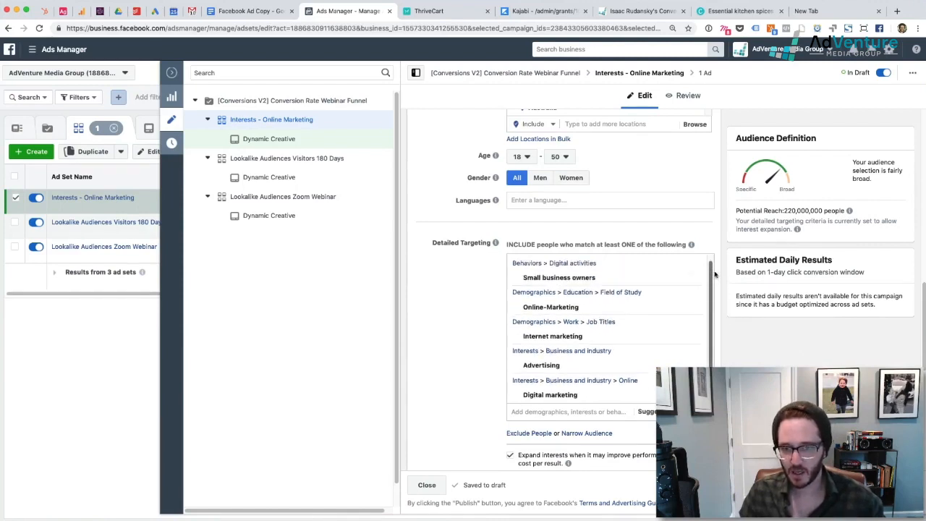
mouse_move(612, 309)
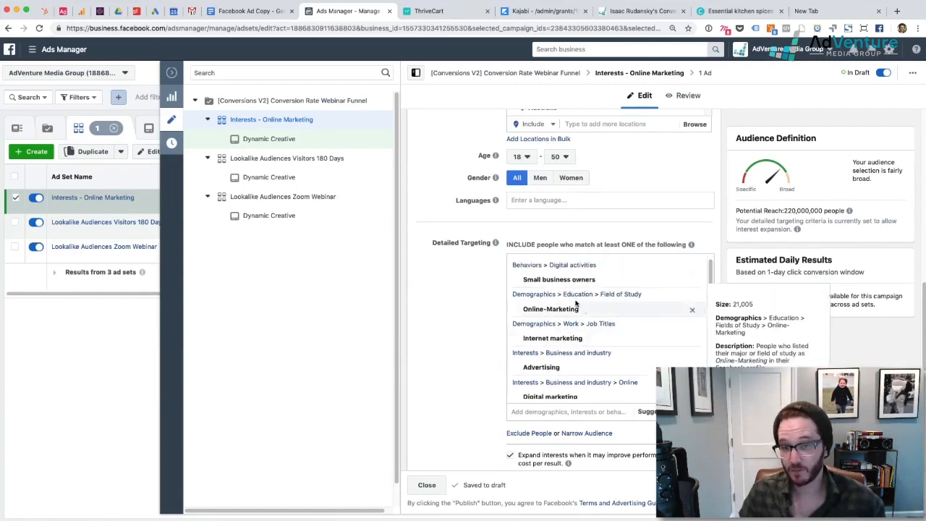
scroll(654, 326, "down", 1)
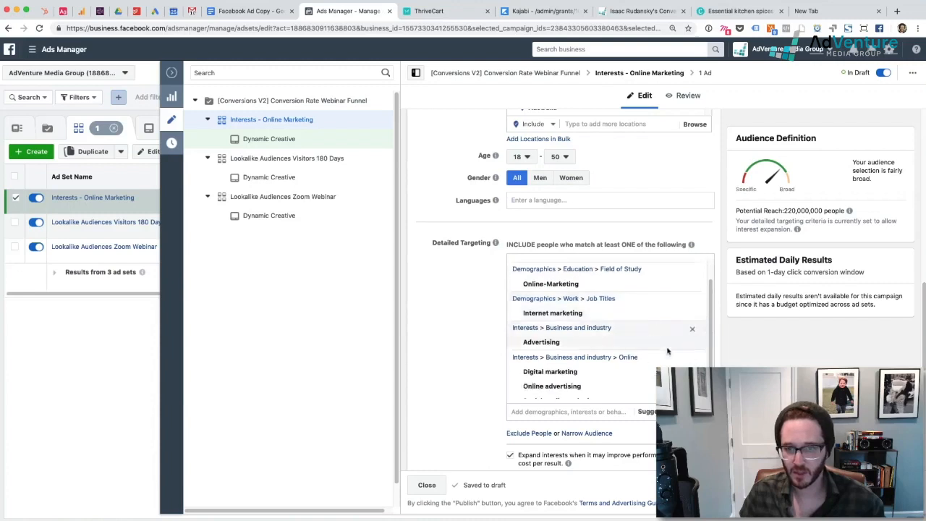
mouse_move(544, 345)
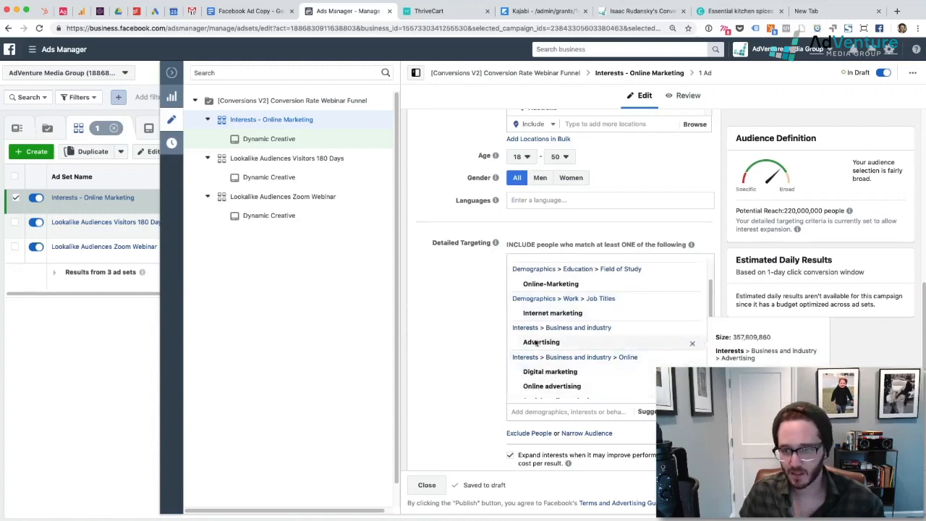
left_click(692, 346)
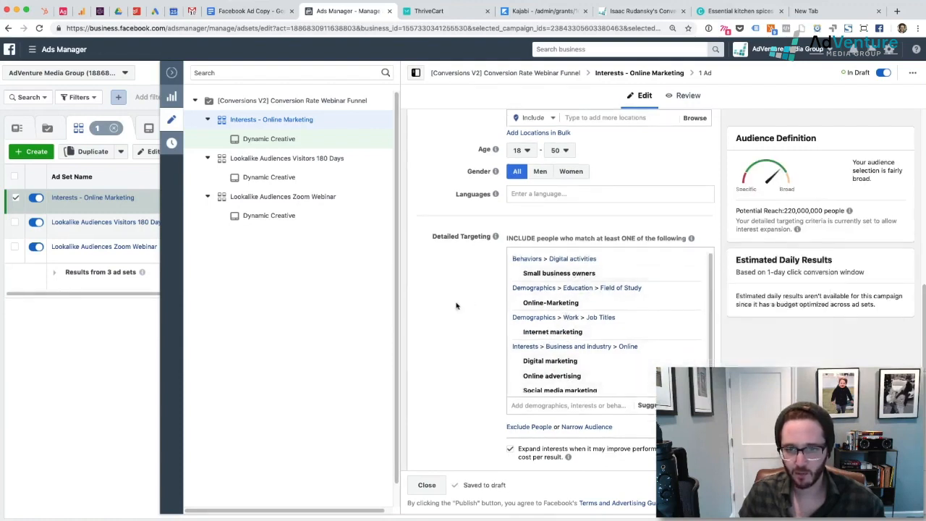
Check the placement and optimization settings and publish the Interests - Online Marketing ad set
scroll(431, 366, "down", 4)
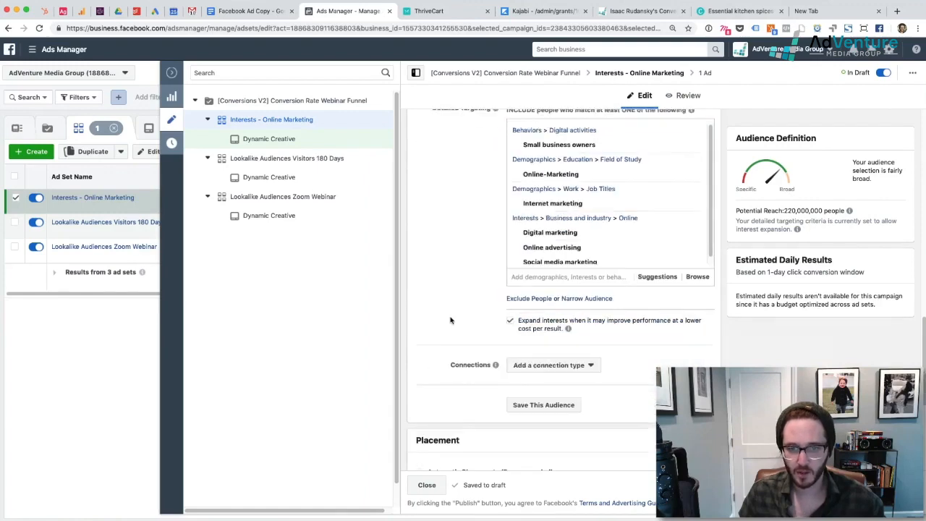
scroll(450, 313, "down", 2)
scroll(438, 280, "down", 2)
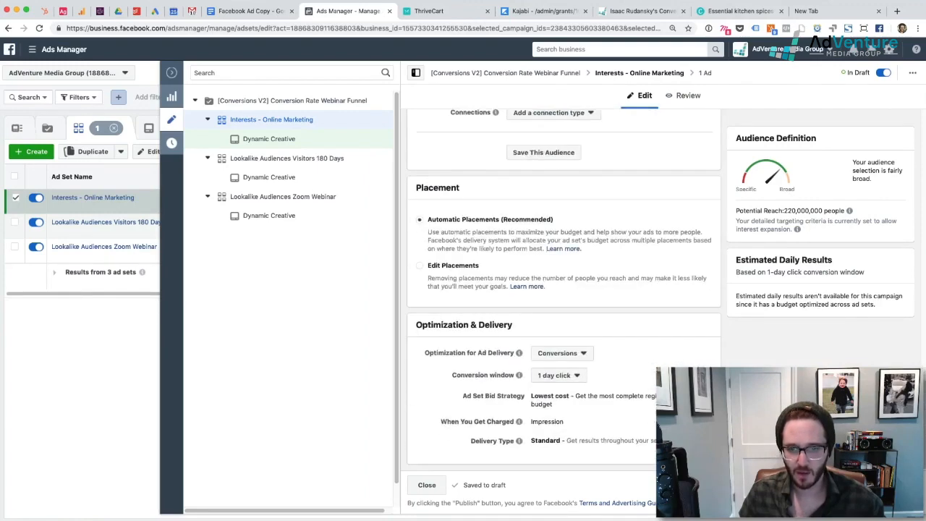
scroll(626, 331, "up", 15)
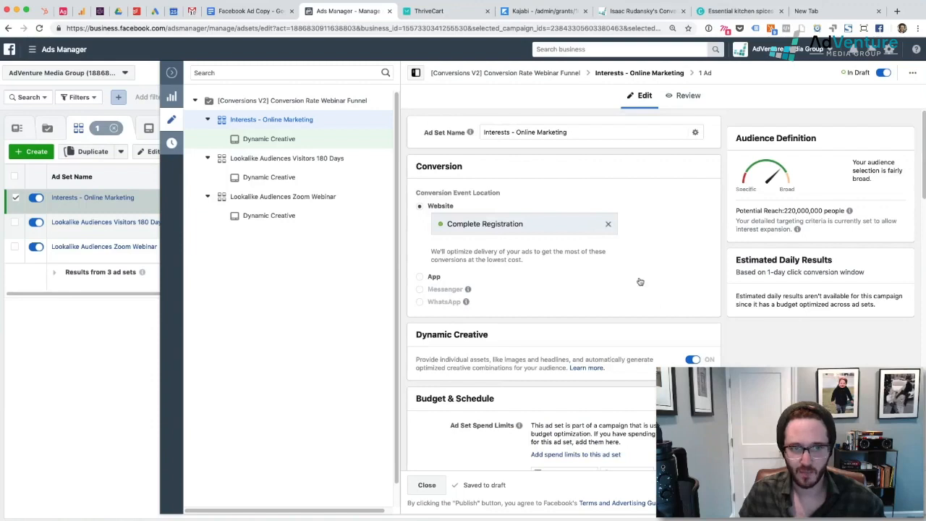
left_click(886, 485)
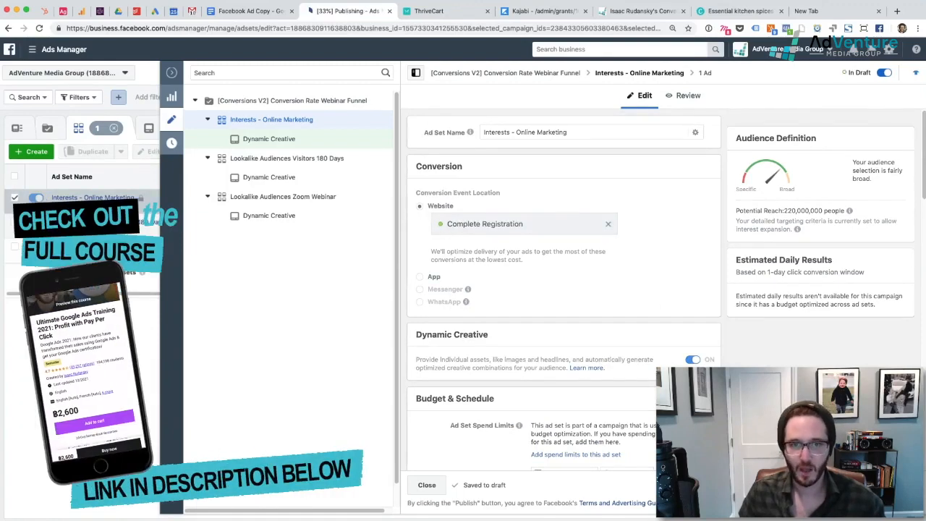